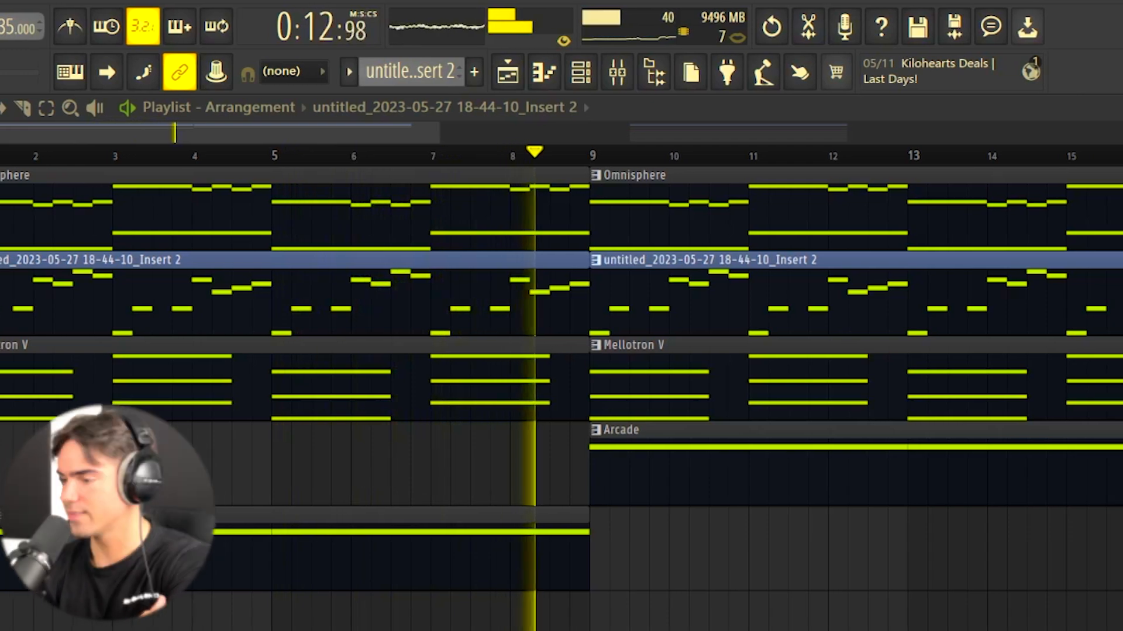
Step: Stop playback and close the Omnisphere instrument window to show its melody notes in the piano roll
key(space)
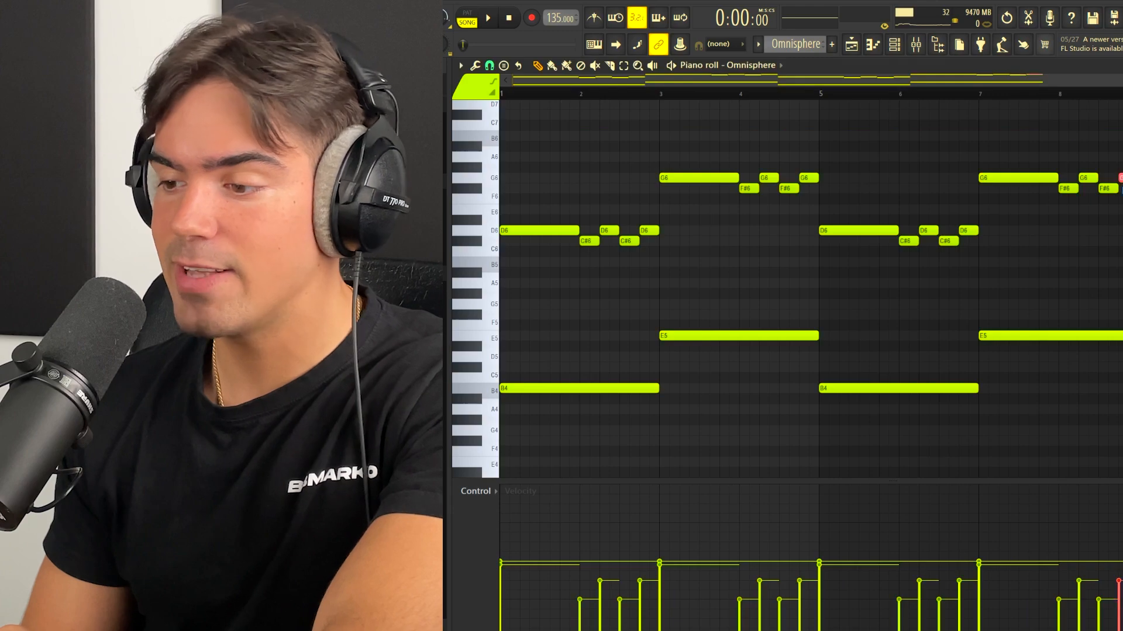
drag(1122, 142, 527, 414)
click(623, 404)
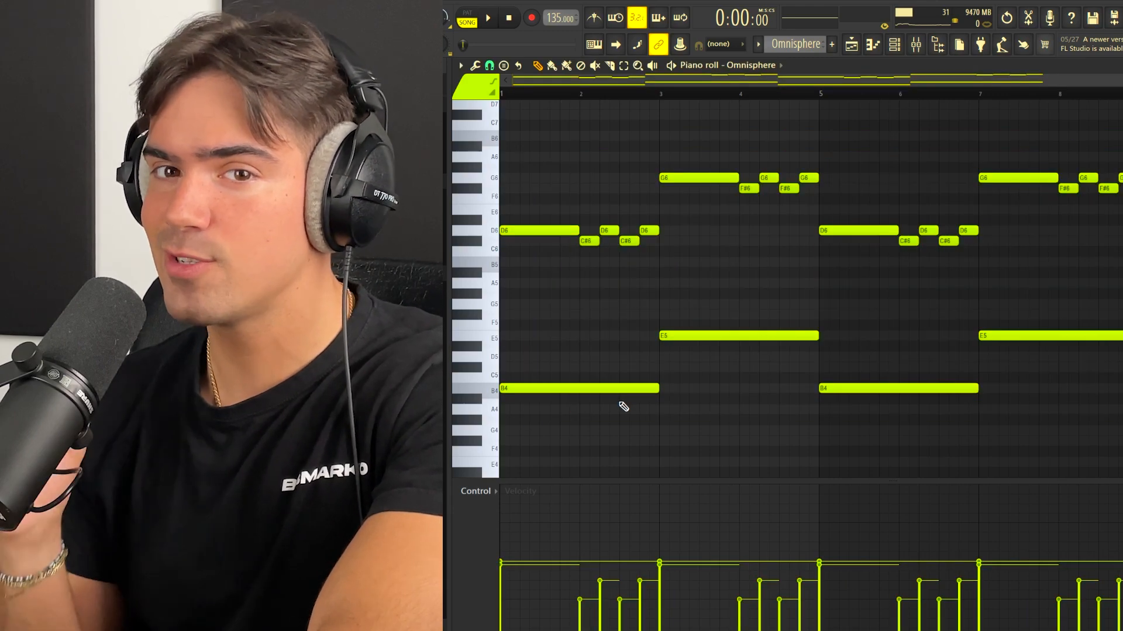
scroll(714, 159, up, 2)
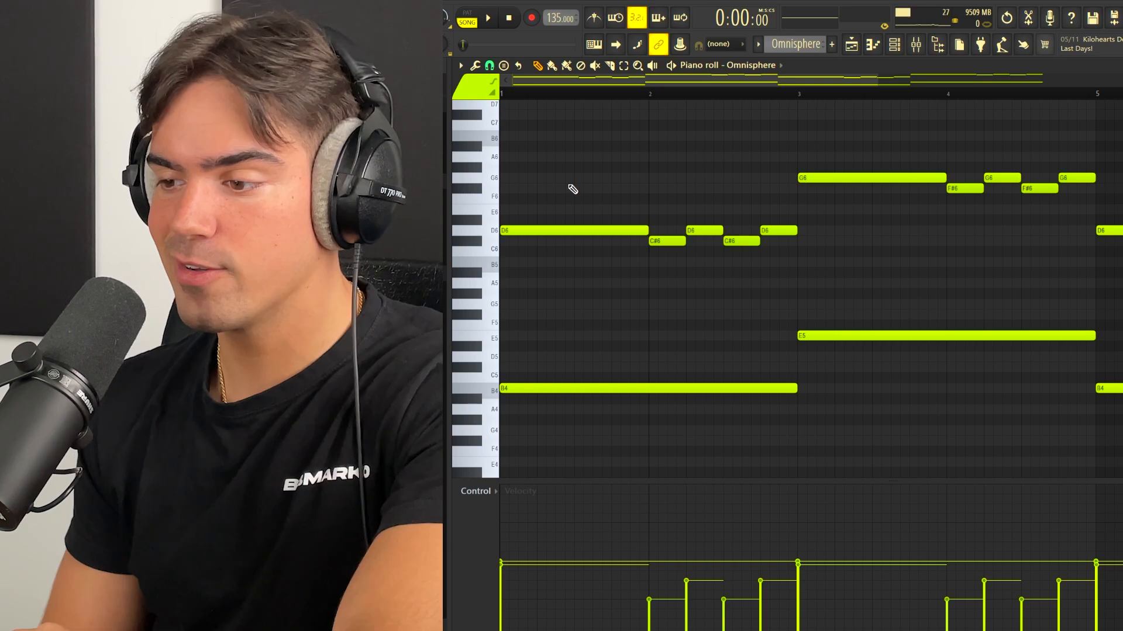
Step: Replace the upper melody notes in bars 1 and 2 with one sustained D note above B4, raised an octave to D6
drag(556, 184, 832, 293)
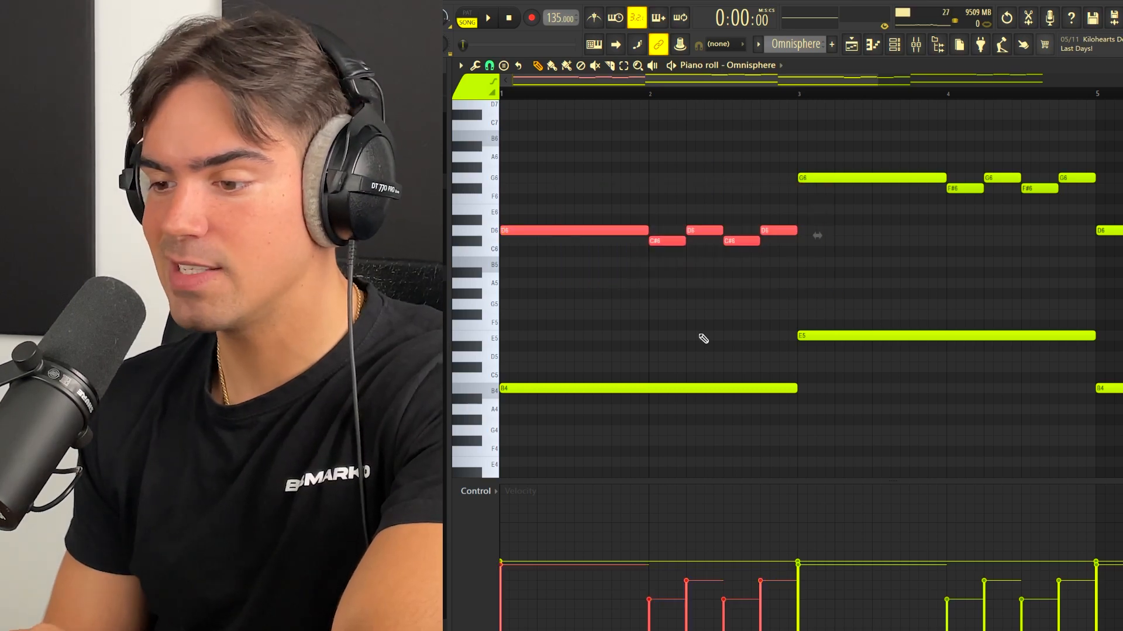
key(Delete)
click(514, 360)
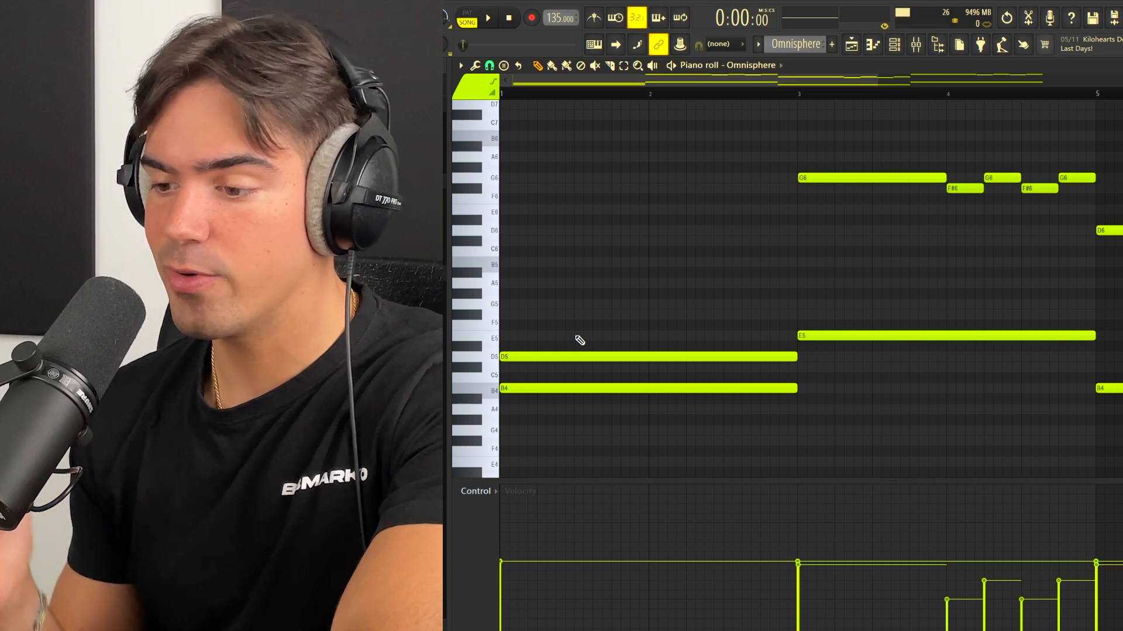
drag(579, 388, 481, 391)
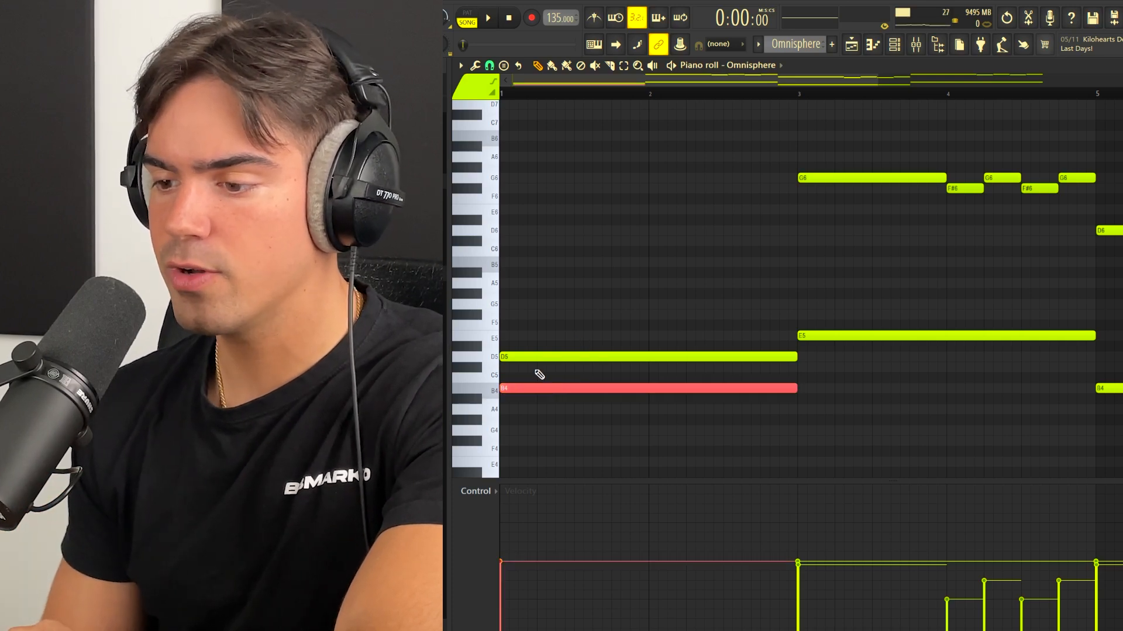
ctrl+click(552, 328)
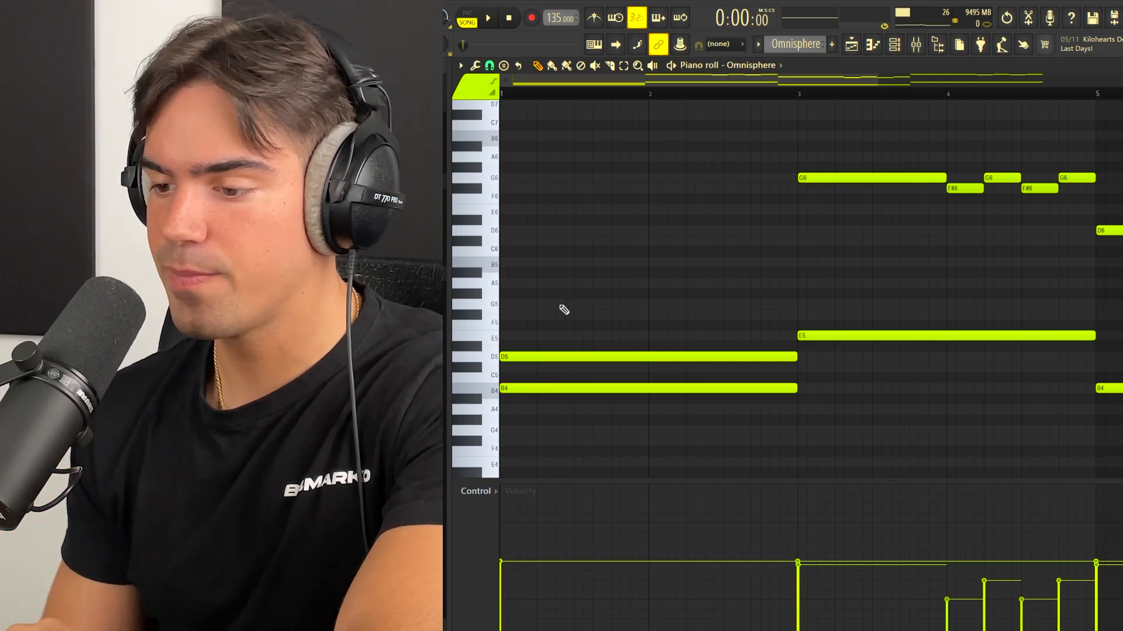
click(554, 356)
key(ctrl+Up)
key(ctrl+d)
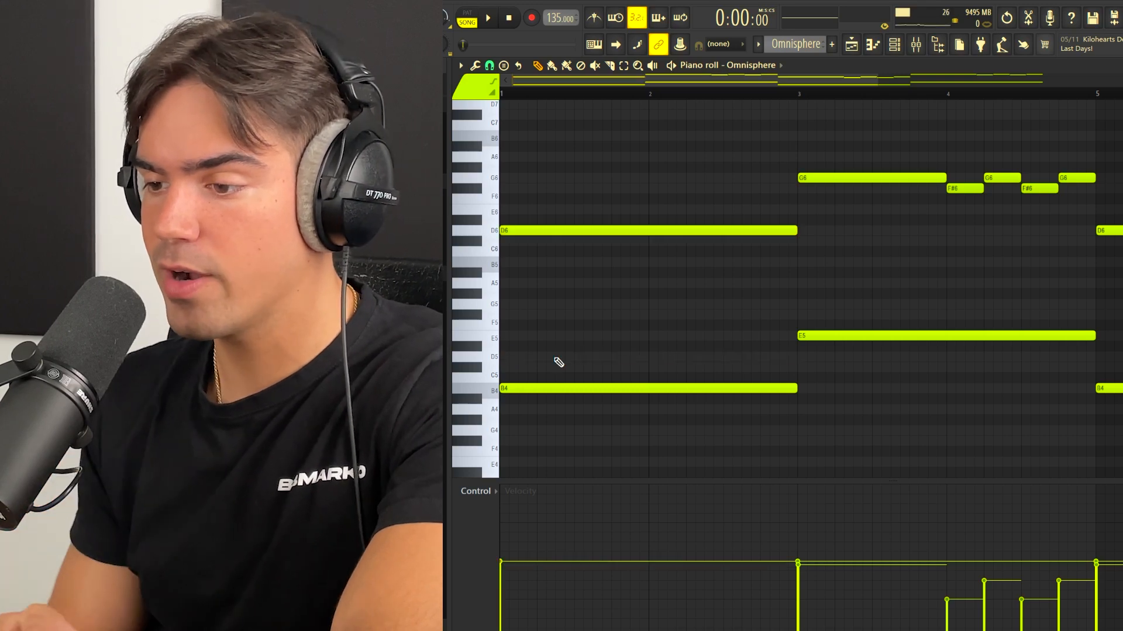
Step: Split the long D6 note at bar 2, divide its second half into four short notes, and lower the first and third to C#6
key(ctrl+z)
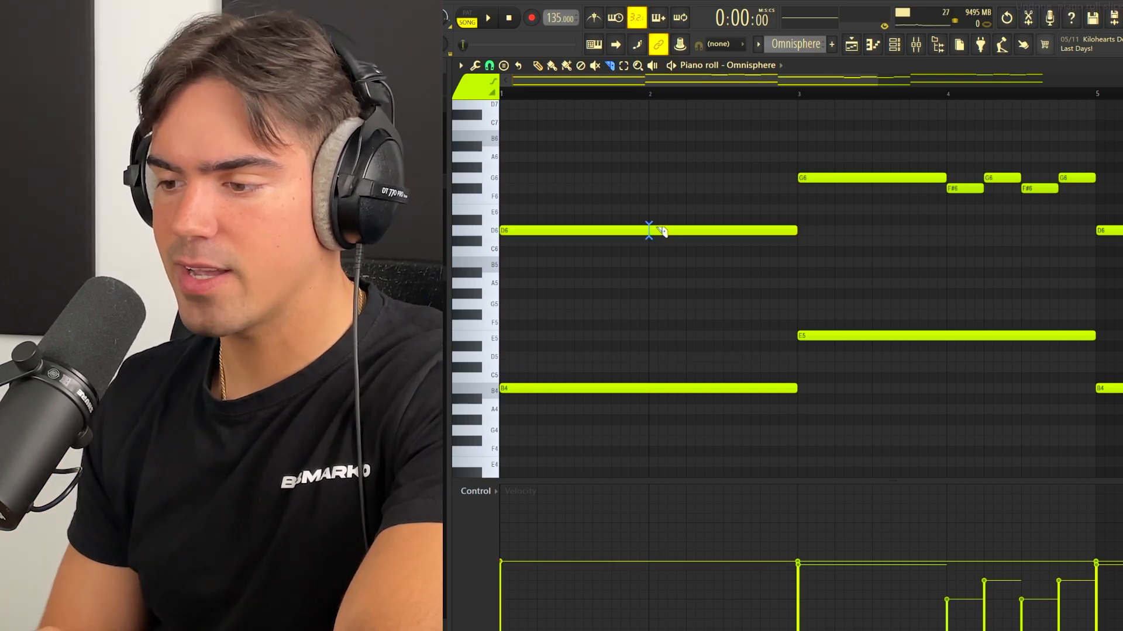
click(649, 231)
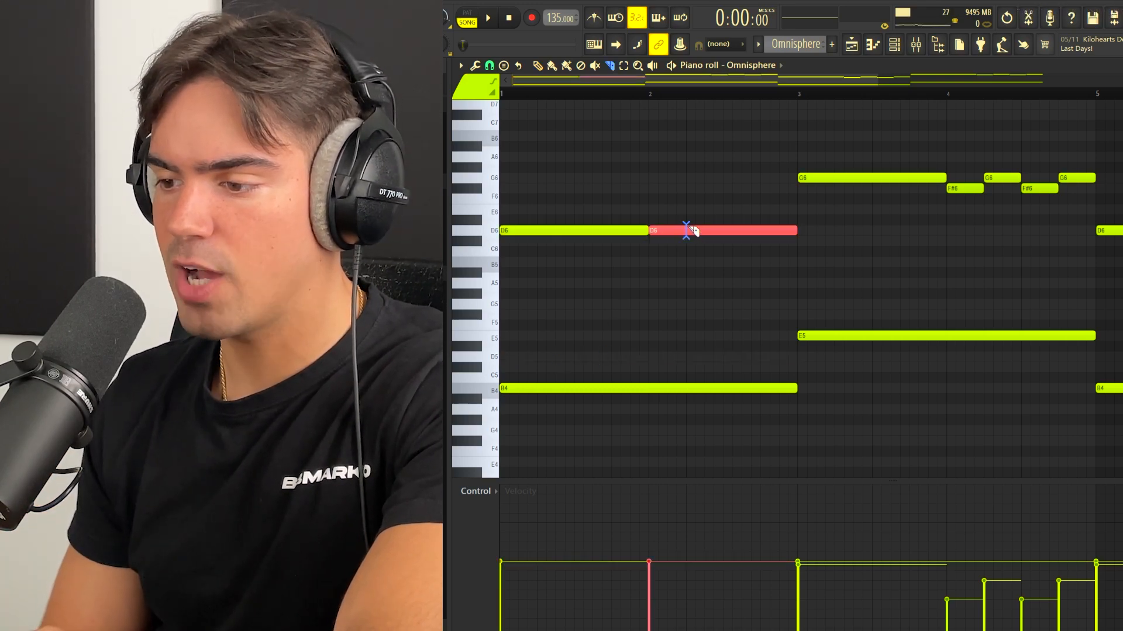
click(686, 231)
click(728, 231)
click(760, 231)
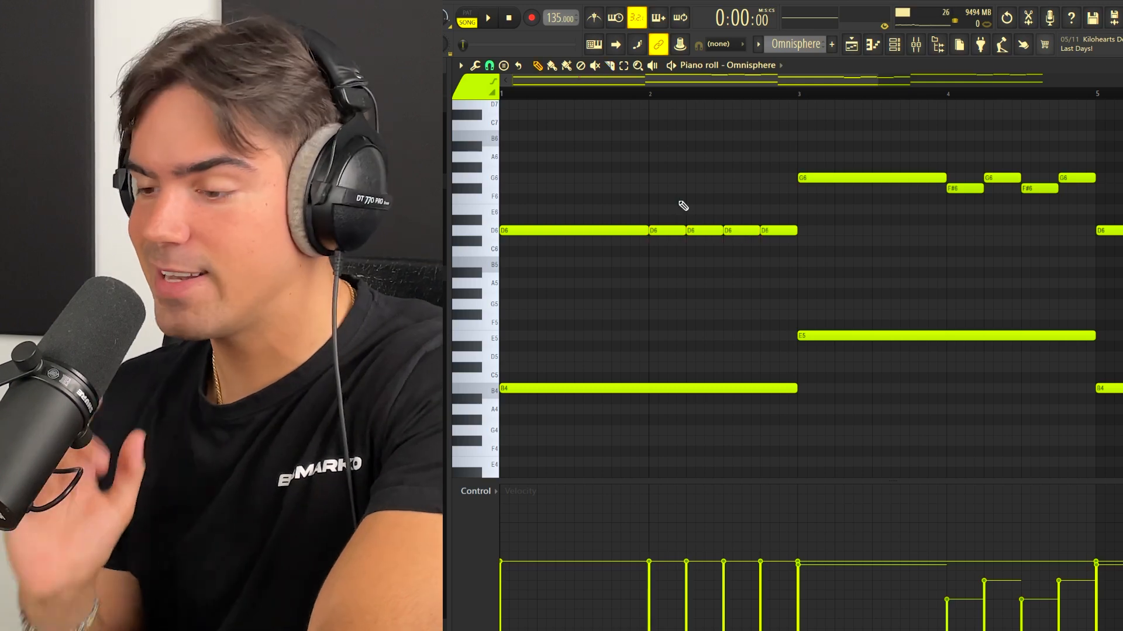
drag(670, 216, 732, 240)
click(728, 231)
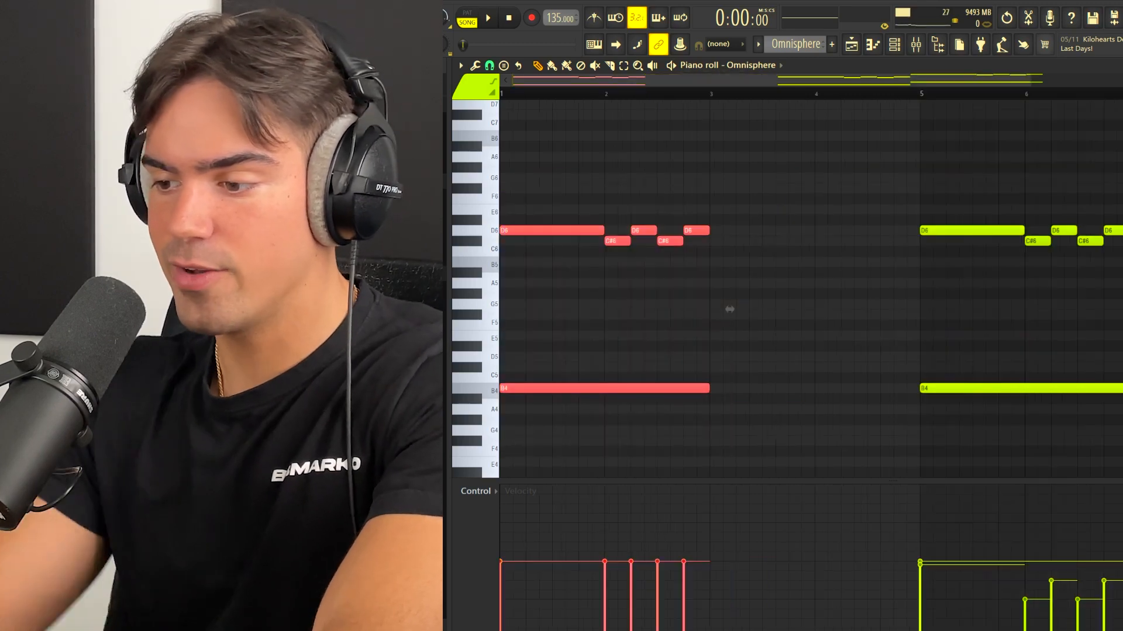
Step: Duplicate the phrase from bars 1 and 2 into bars 3 and 4 and transpose the copy up to E5 and G6
key(ctrl+b)
key(Up)
key(Up)
key(Up)
key(Up)
key(Up)
key(ctrl+d)
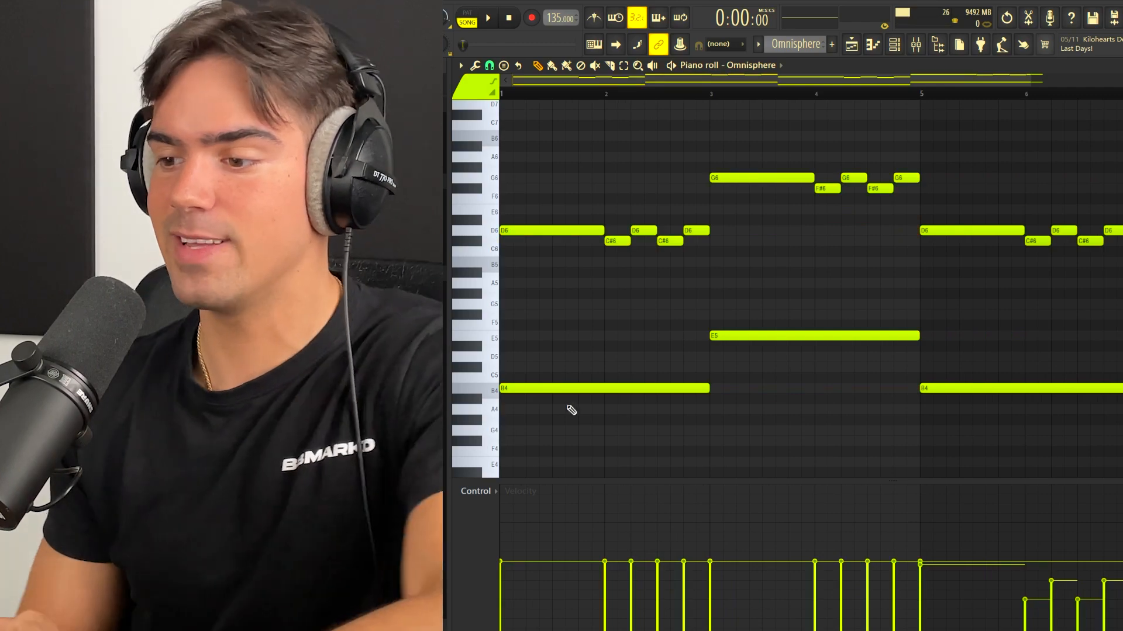
scroll(727, 389, down, 2)
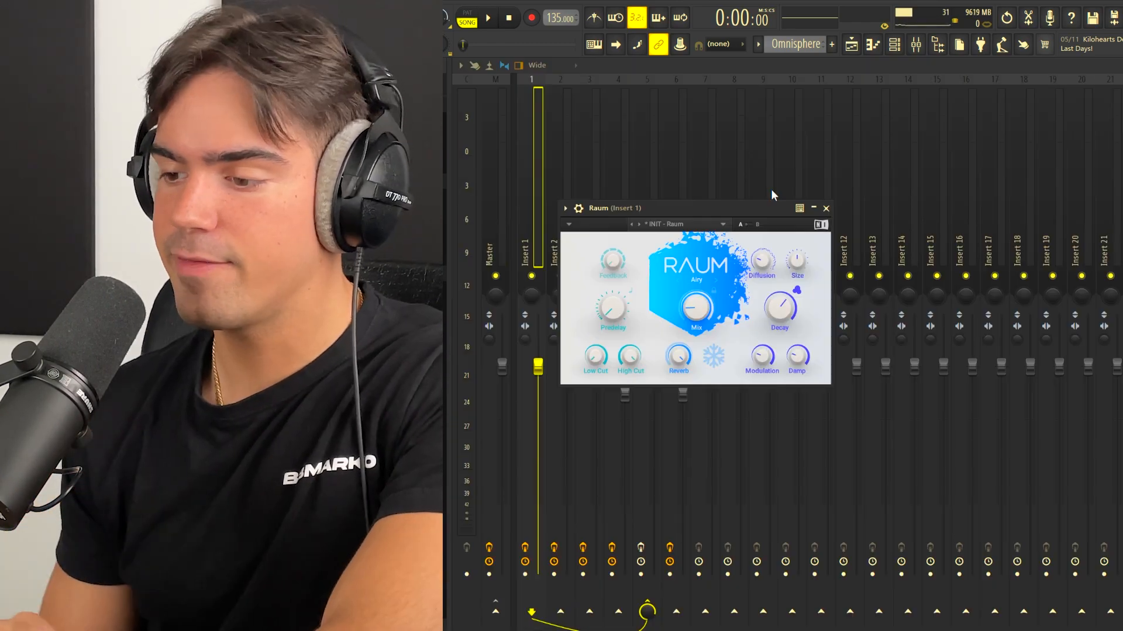
mouse_move(703, 314)
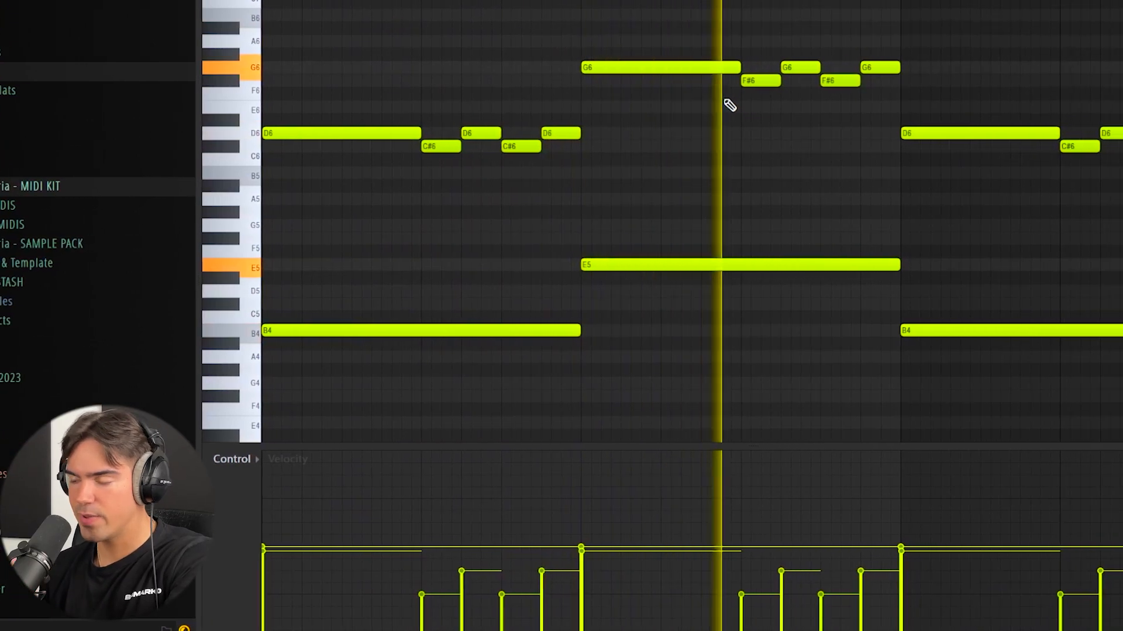
scroll(729, 99, down, 2)
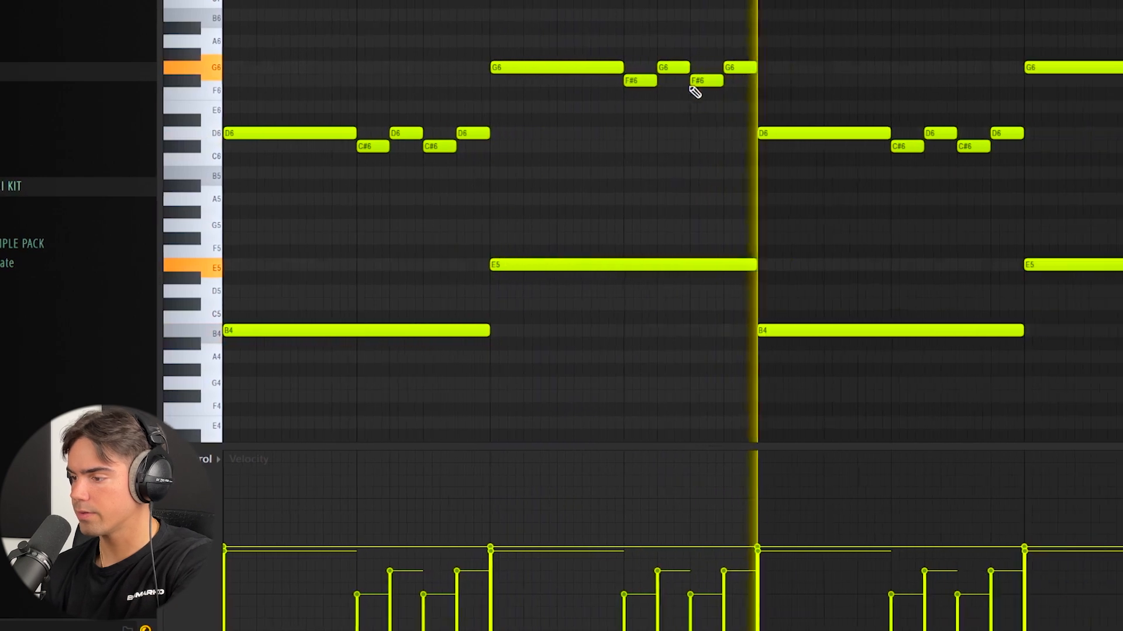
scroll(695, 104, down, 1)
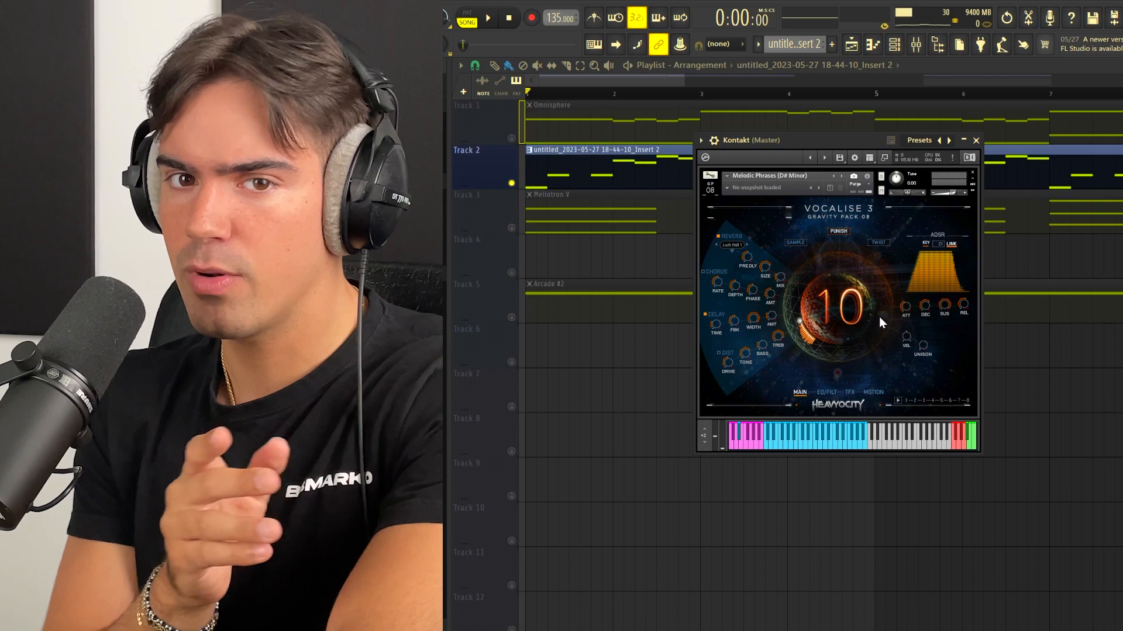
Step: Close the Kontakt window and slice the recorded Insert 2 sample by beat in Fruity Slicer
key(Escape)
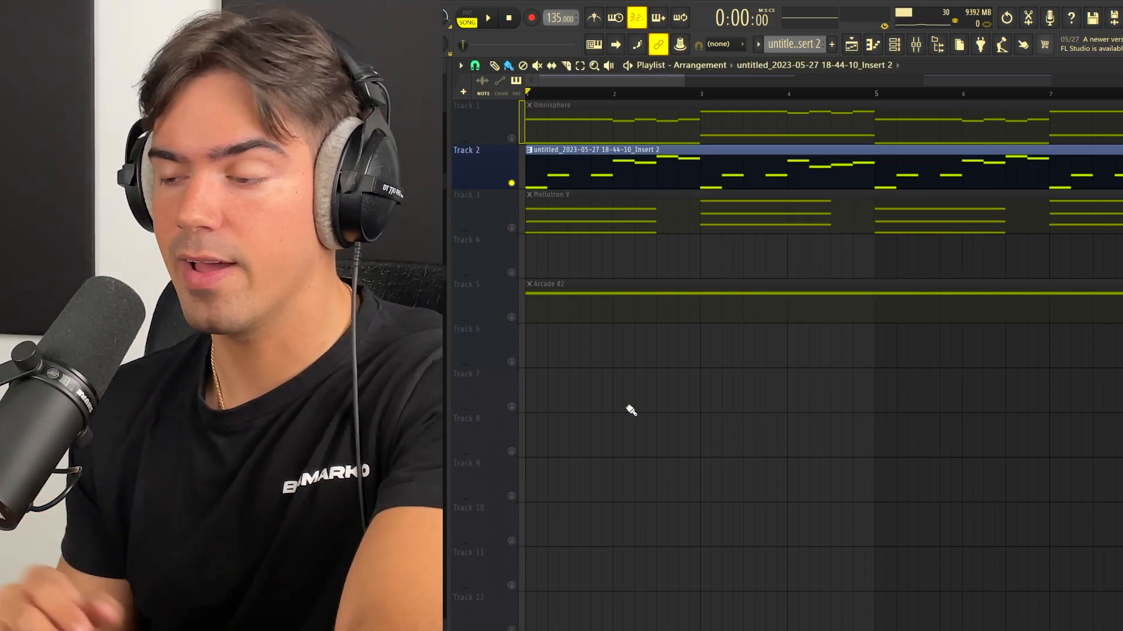
key(F6)
click(552, 120)
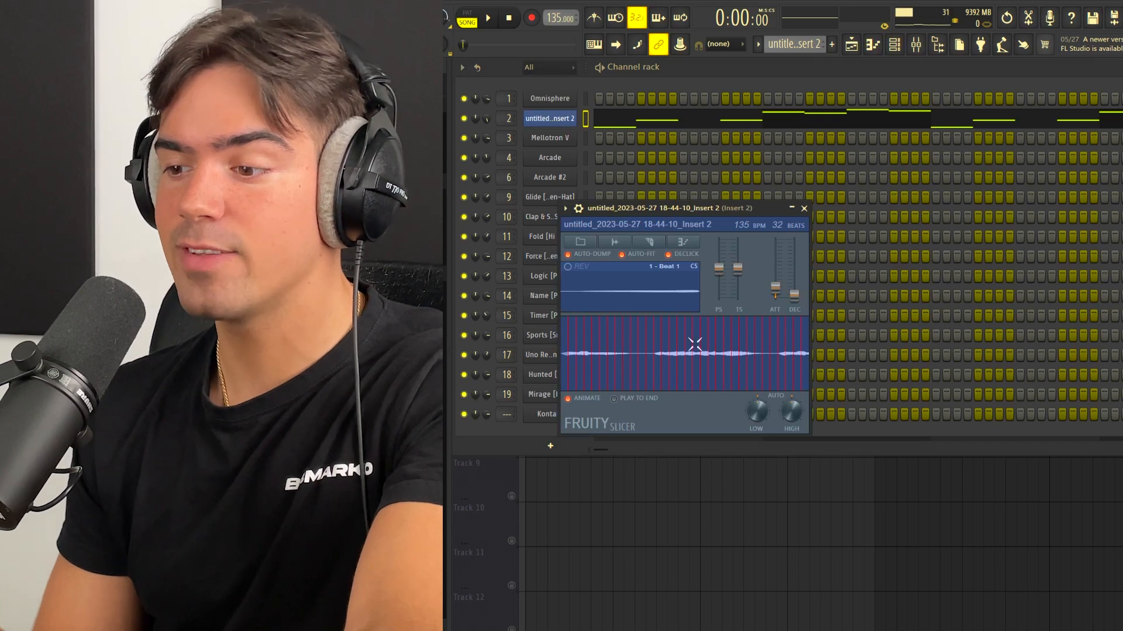
click(662, 244)
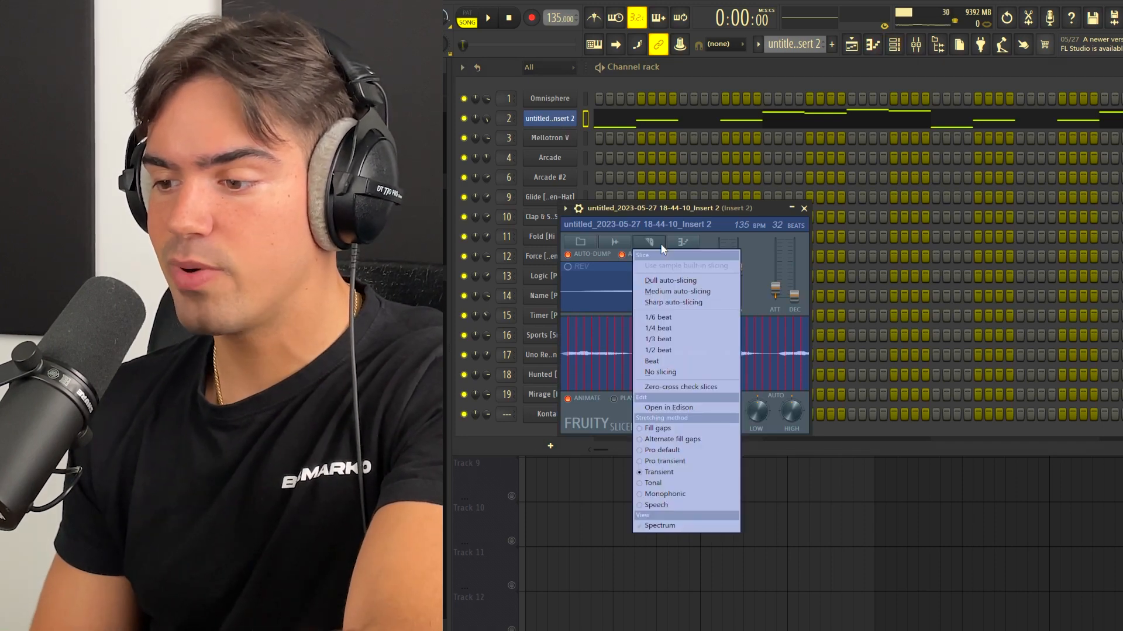
click(676, 362)
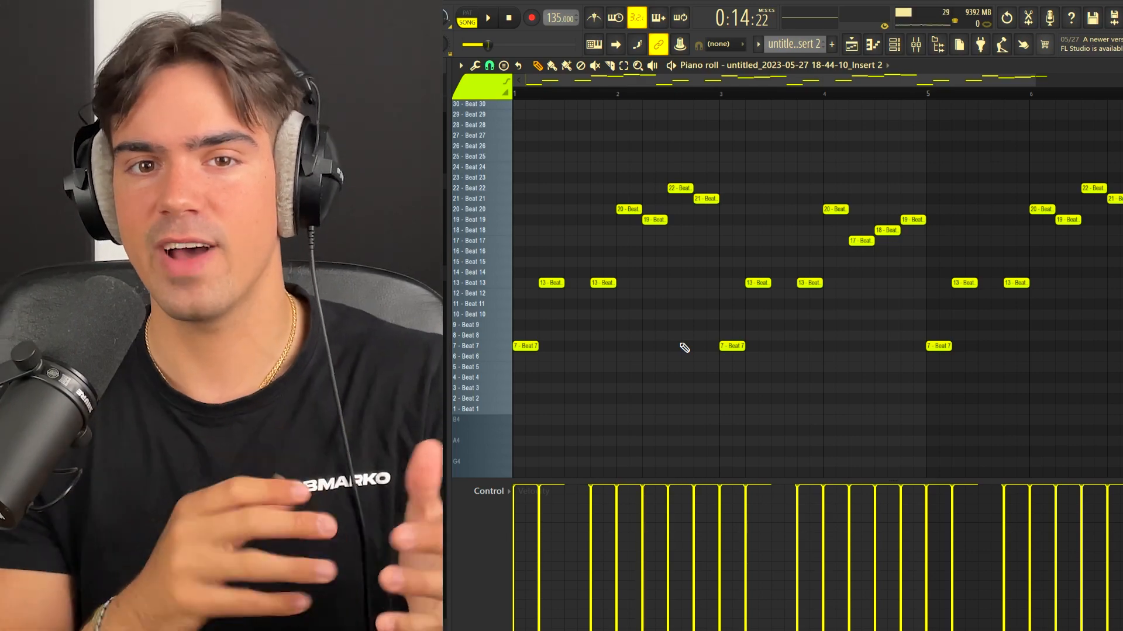
scroll(622, 132, down, 1)
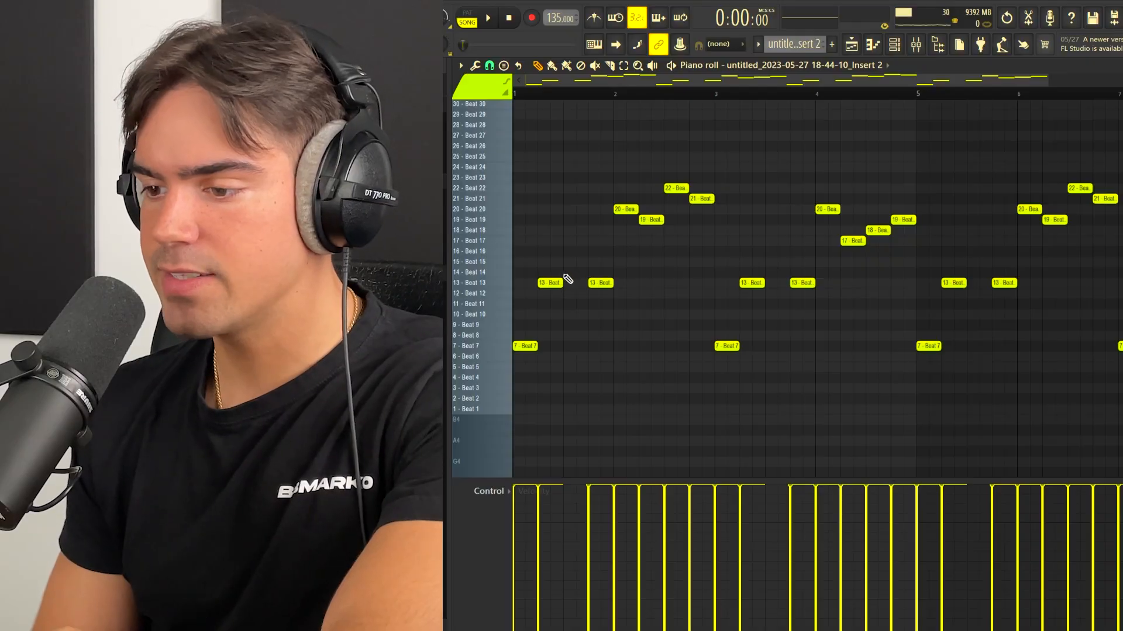
drag(566, 267, 586, 313)
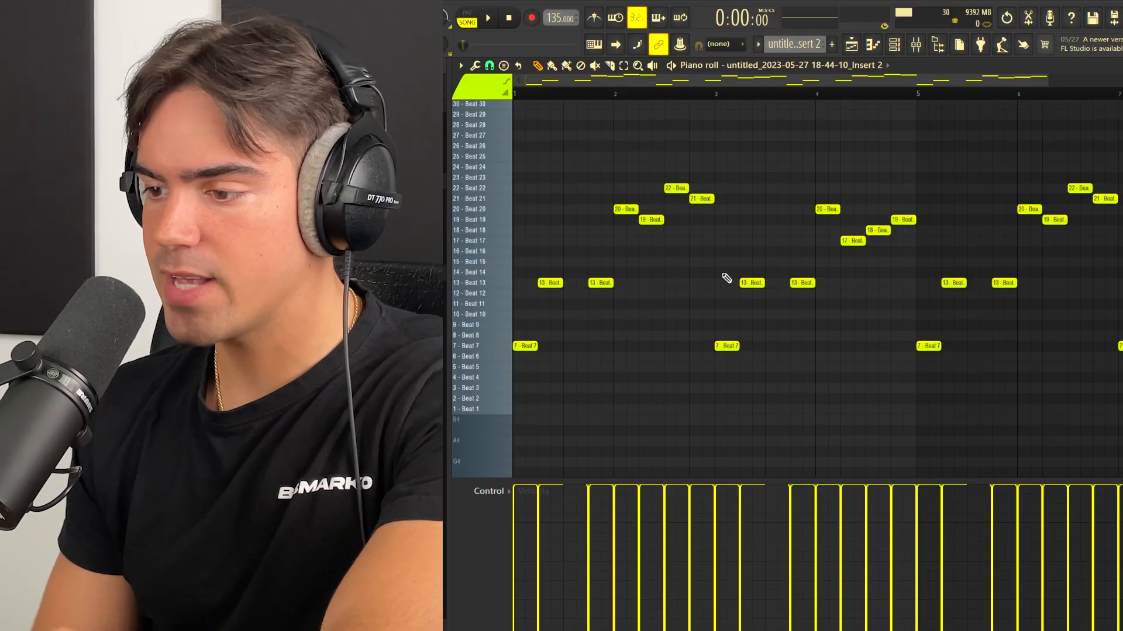
drag(766, 269, 783, 299)
ctrl+click(767, 287)
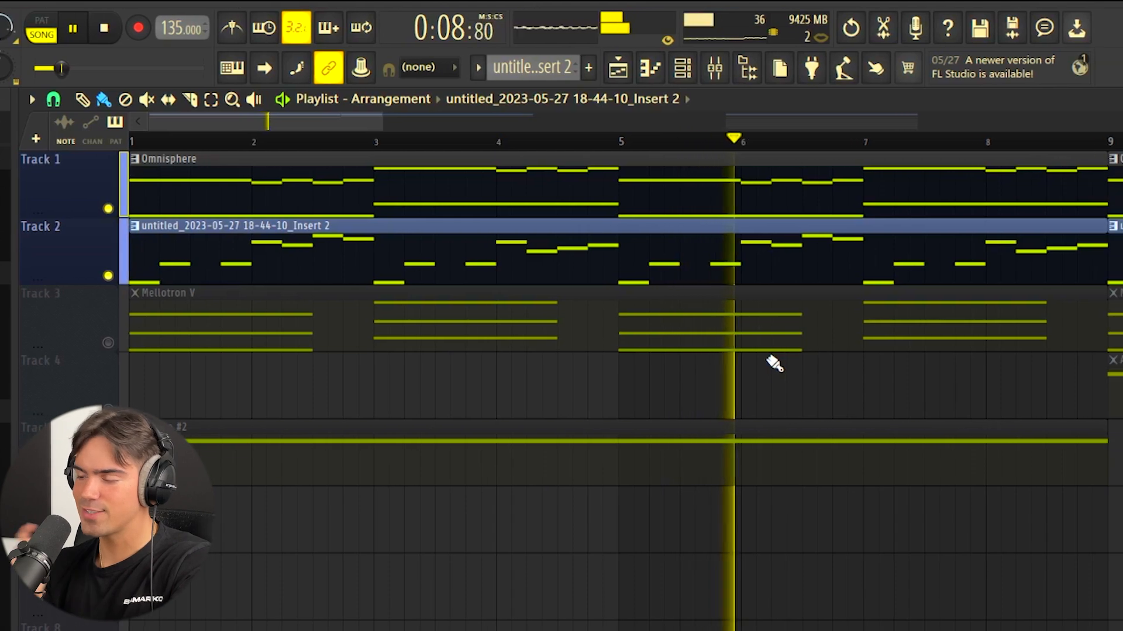
ctrl+drag(786, 190, 690, 267)
ctrl+click(684, 268)
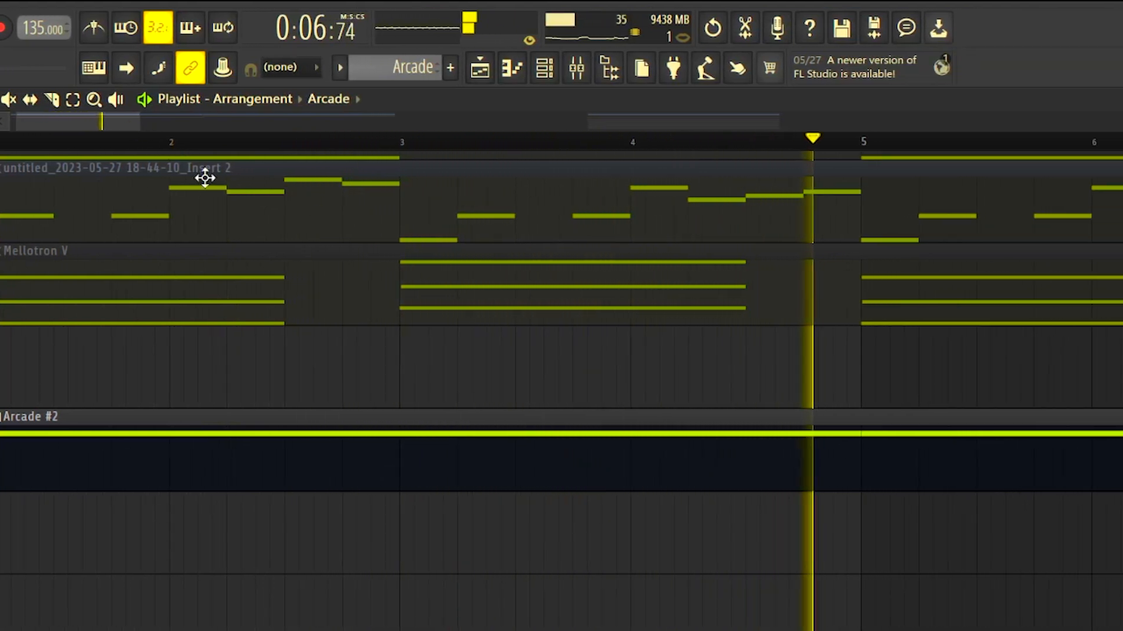
key(space)
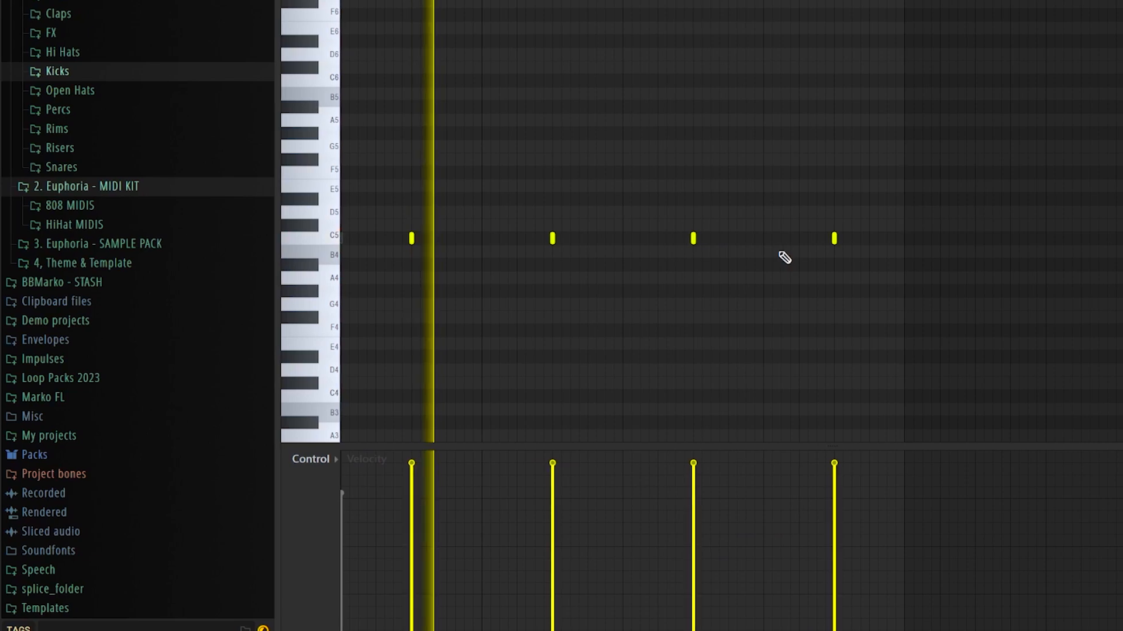
Step: Add an extra C5 hit shortly before the fourth snare hit and duplicate the whole pattern directly after itself
click(781, 238)
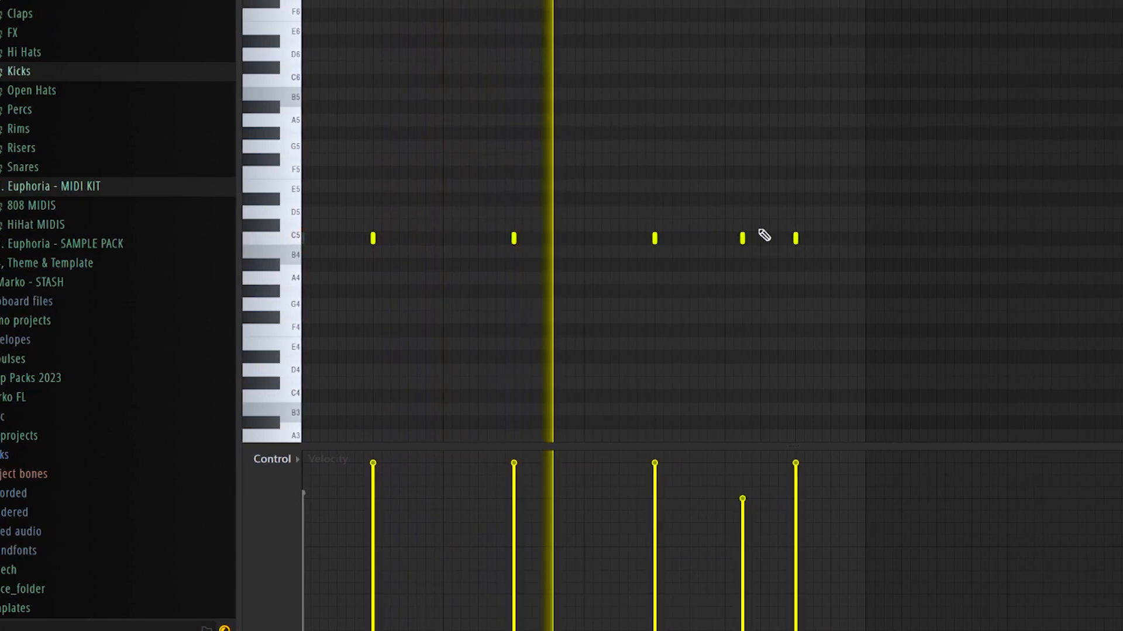
key(ctrl+a)
key(ctrl+b)
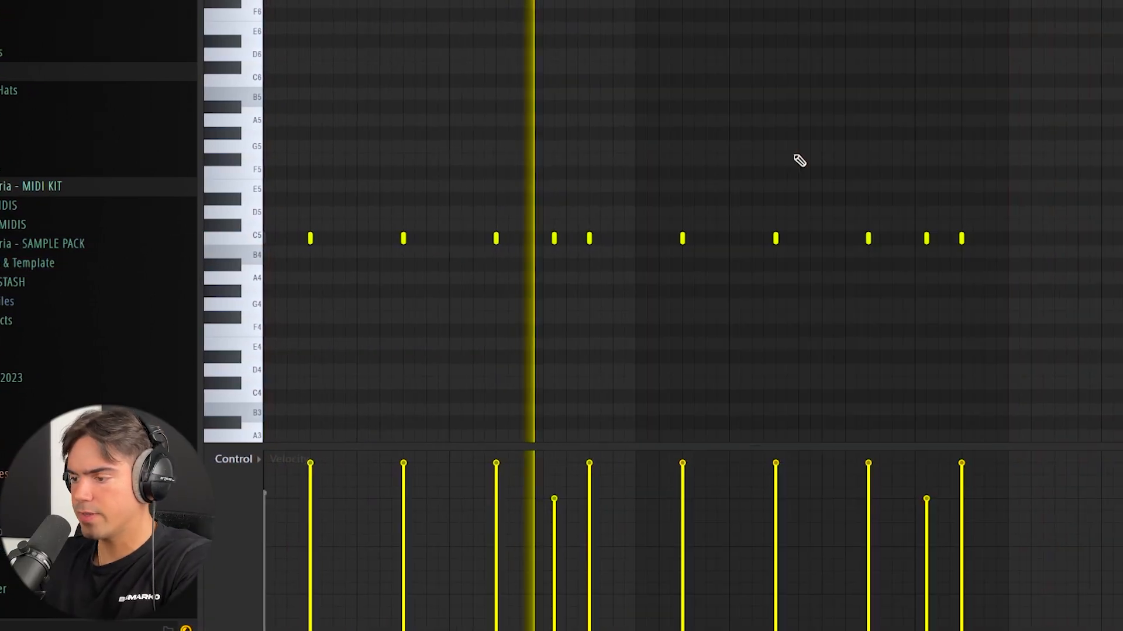
key(ctrl+d)
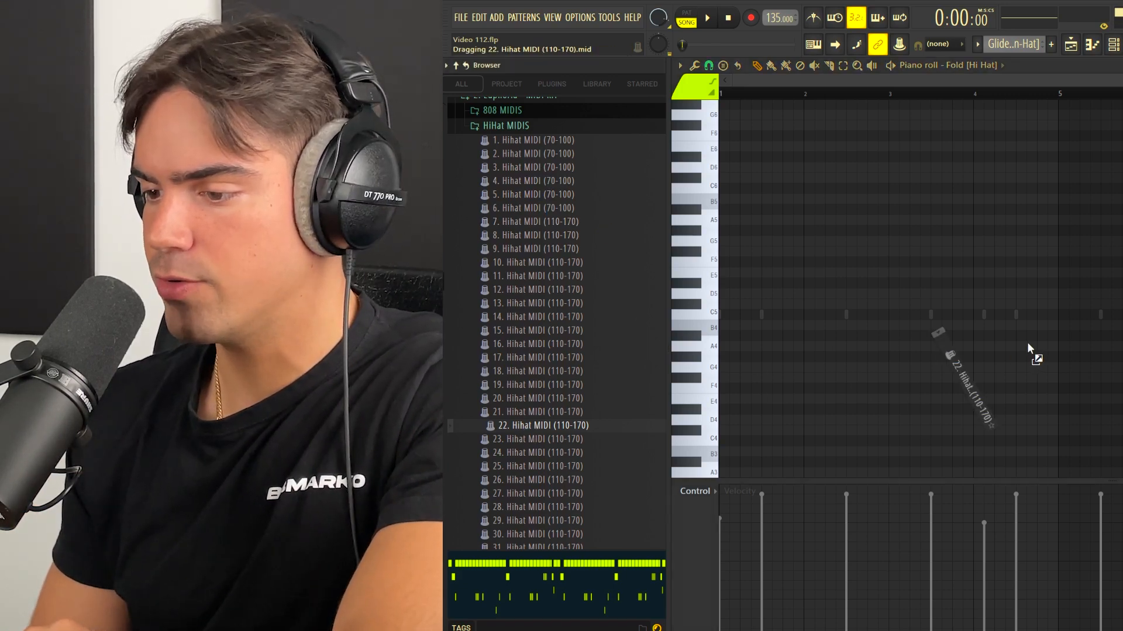
Step: Load the "22. Hihat MIDI (110-170)" file into the Fold [Hi Hat] piano roll
drag(1030, 349, 1030, 349)
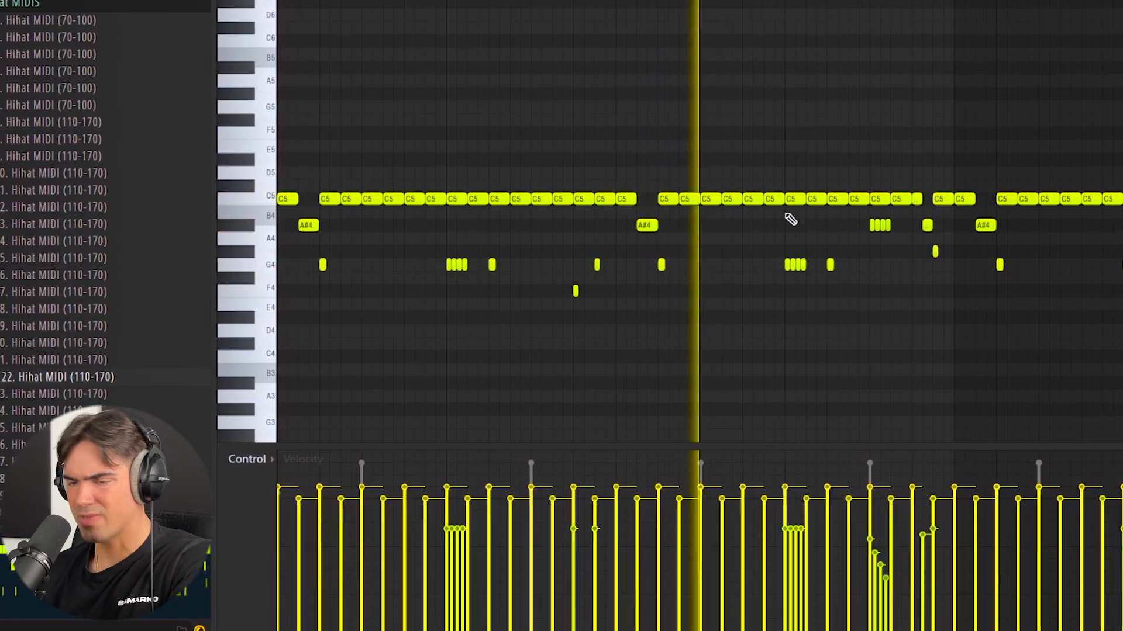
scroll(921, 184, down, 1)
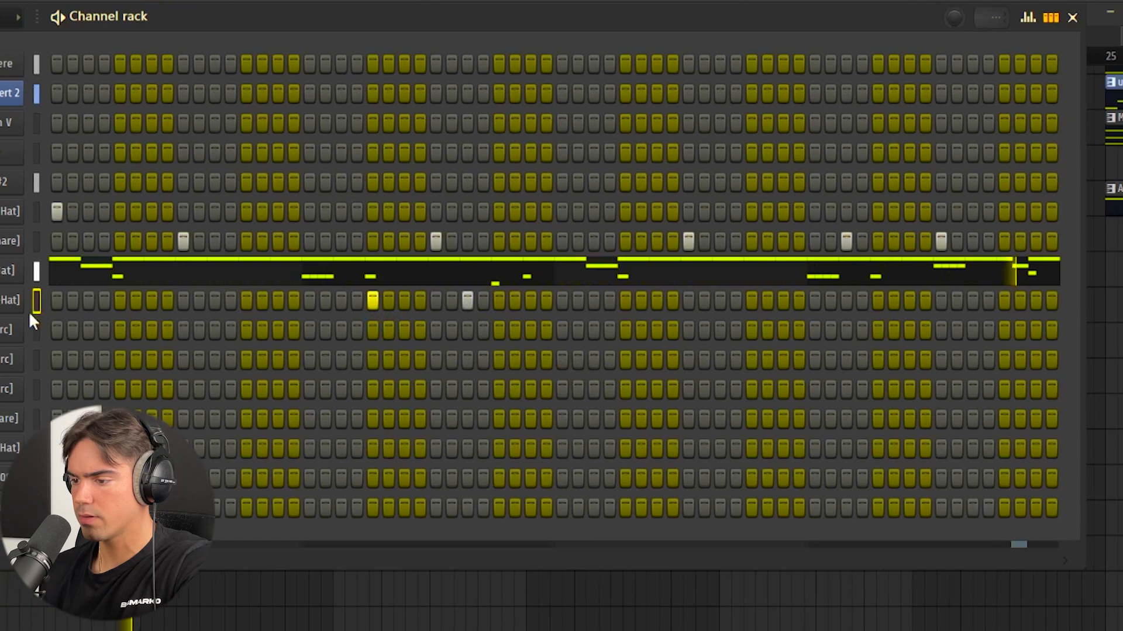
Step: Open the Force [Open-Hat] channel in the piano roll and examine where its hits sit against the other drums
right_click(54, 298)
click(476, 163)
scroll(877, 160, down, 2)
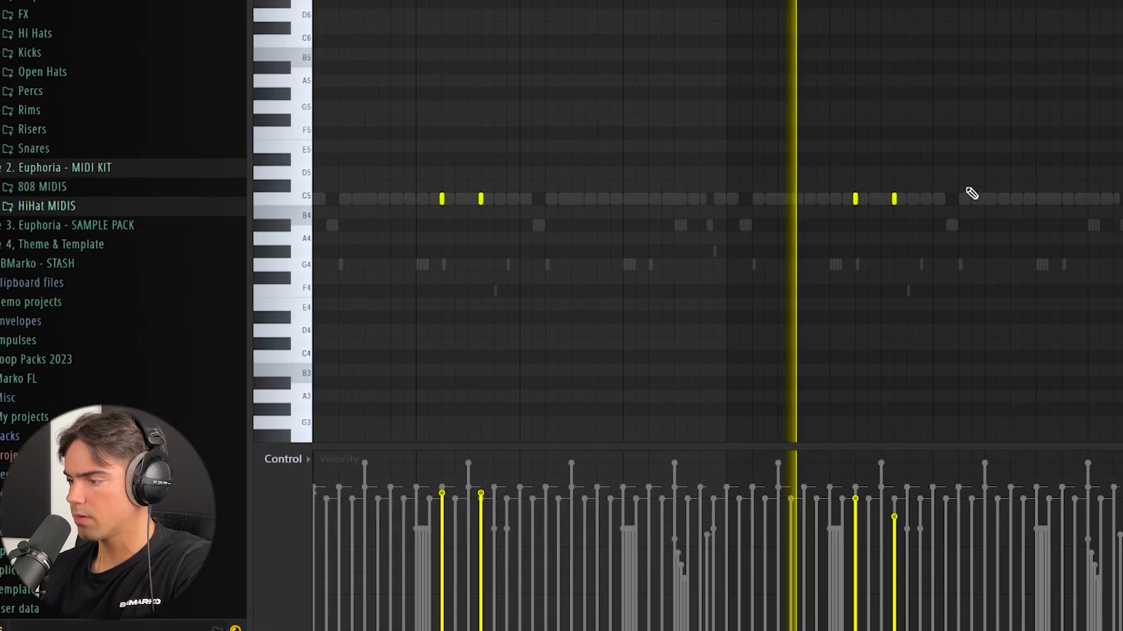
click(482, 200)
scroll(453, 237, down, 4)
key(ctrl+d)
drag(865, 172, 781, 197)
drag(703, 196, 670, 209)
key(ctrl+d)
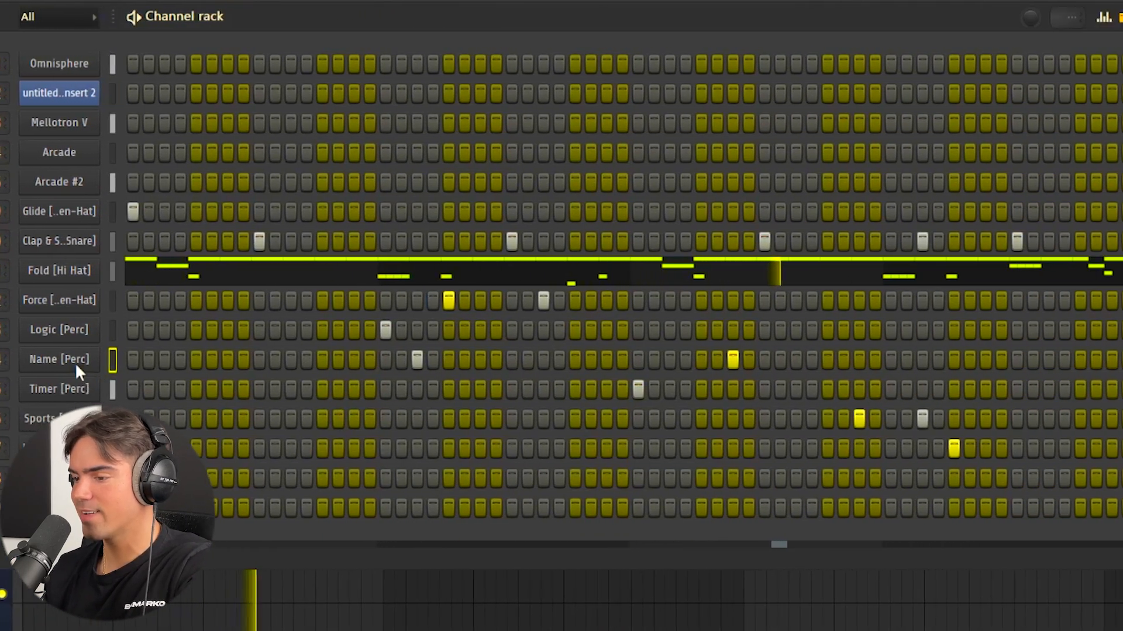
Step: Open the Name [Perc] channel in the piano roll and switch to the Timer [Perc] channel to view their hits
right_click(83, 366)
click(19, 353)
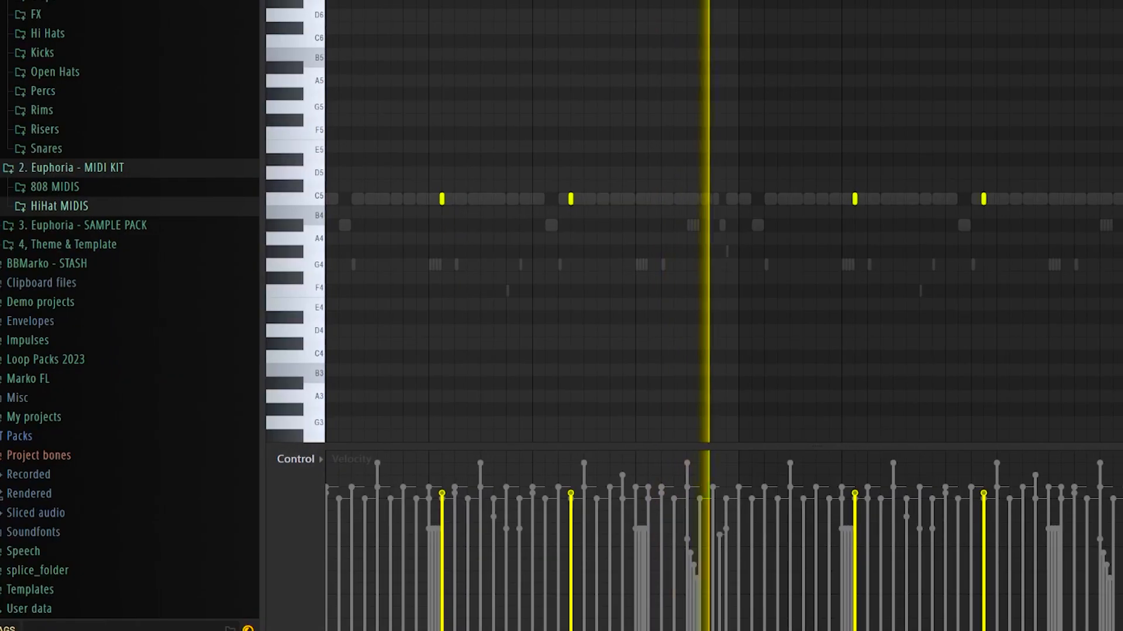
click(621, 2)
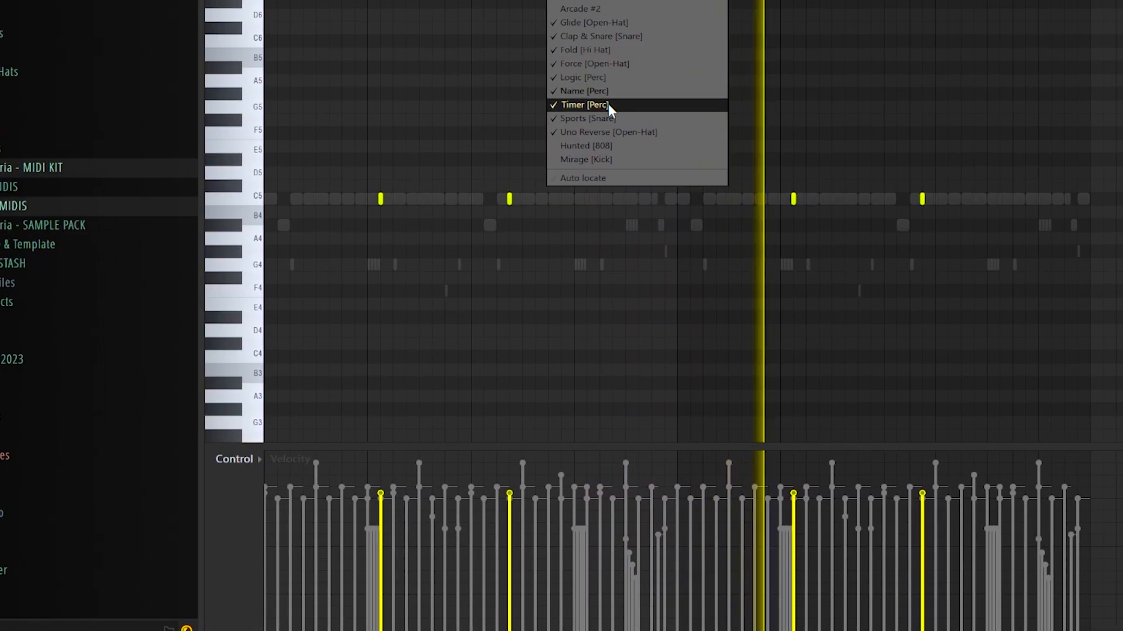
click(605, 106)
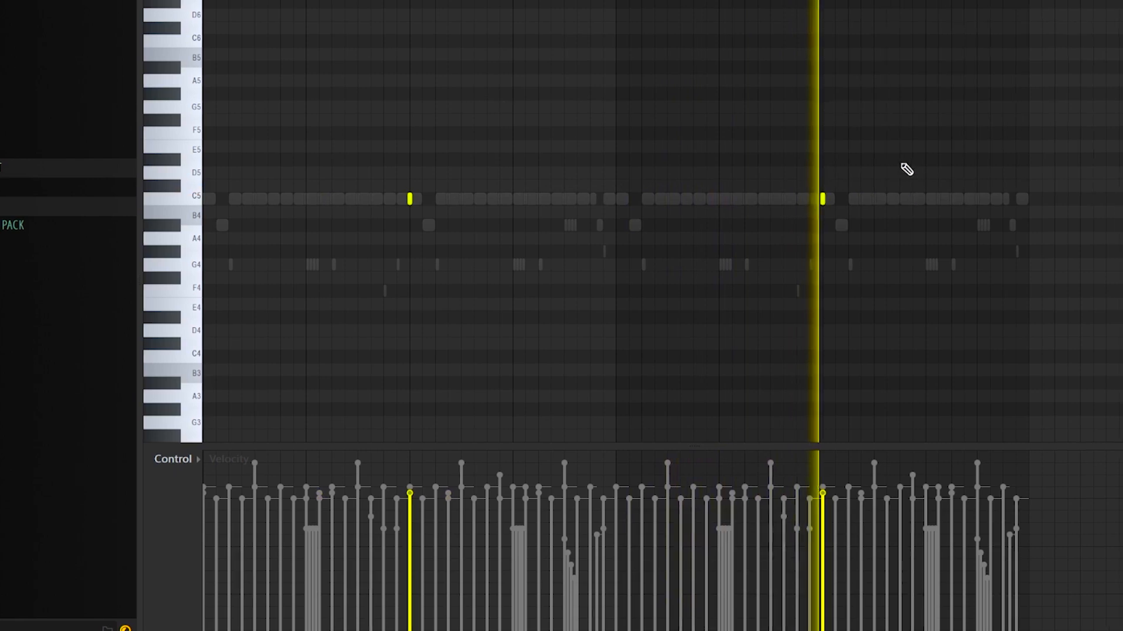
Step: Switch the piano roll to the Sports [Snare] channel and examine where its hits sit against the other drums
click(538, 2)
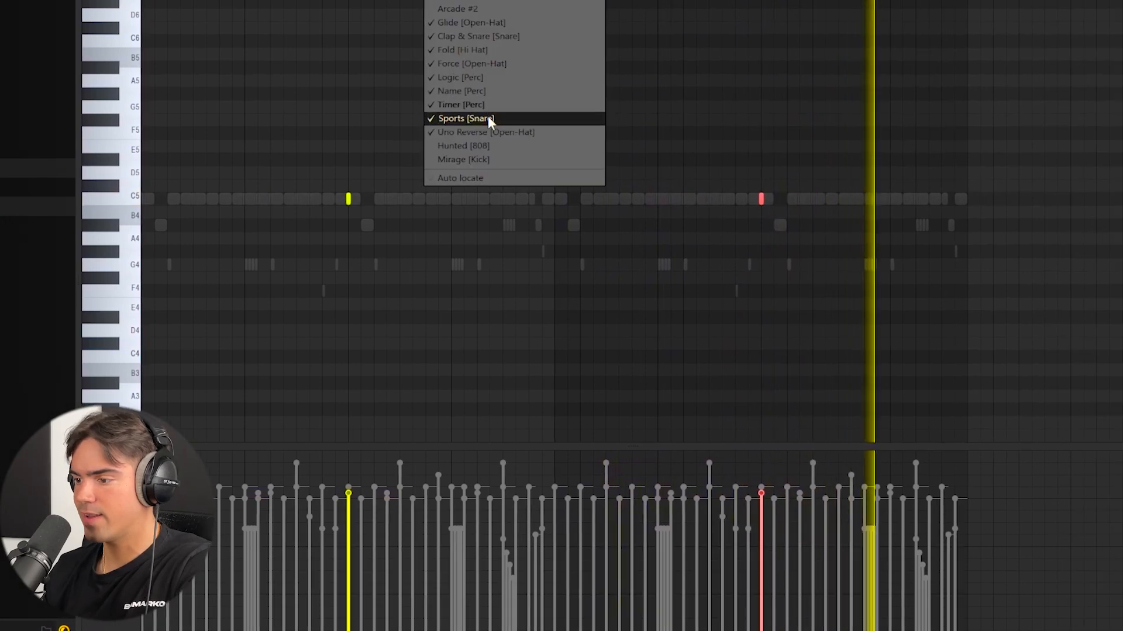
click(504, 120)
drag(1001, 169, 767, 224)
key(ctrl+d)
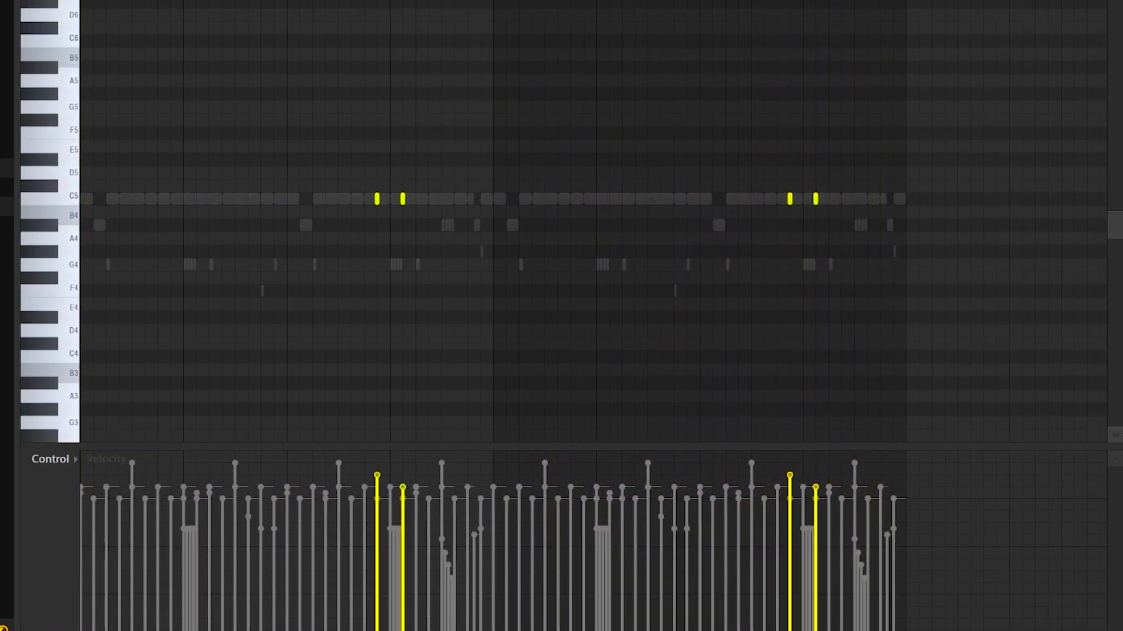
key(F7)
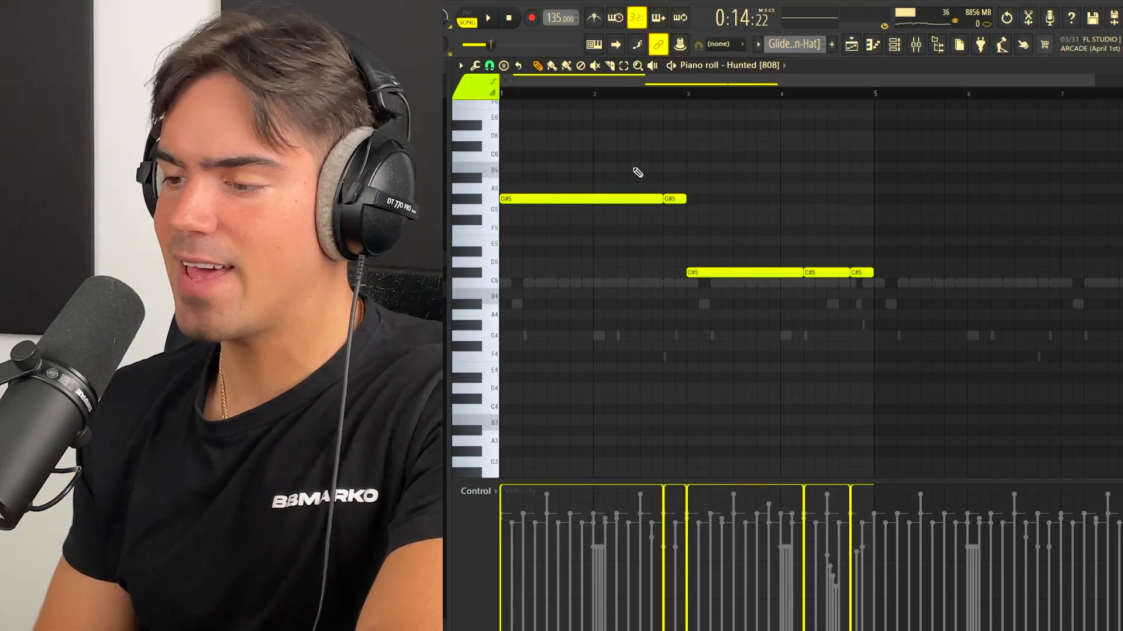
Step: Duplicate the four-bar Hunted [808] pattern directly after itself and chop the short C#5 note after bar 8 into a rapid roll with rising velocities
drag(625, 163, 908, 344)
ctrl+click(906, 338)
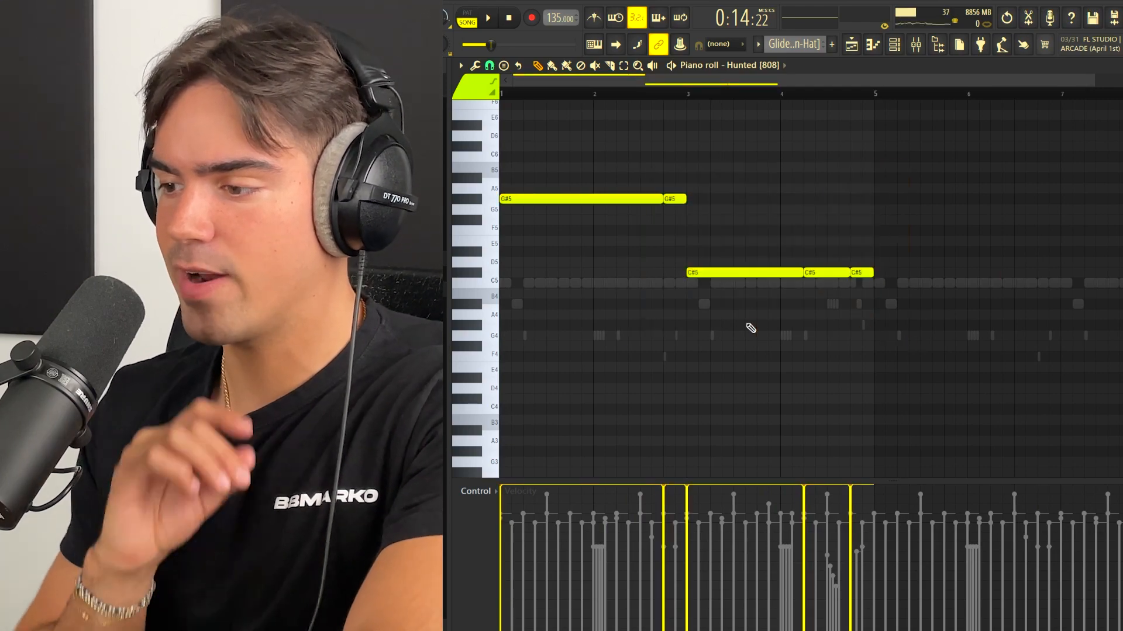
key(ctrl+b)
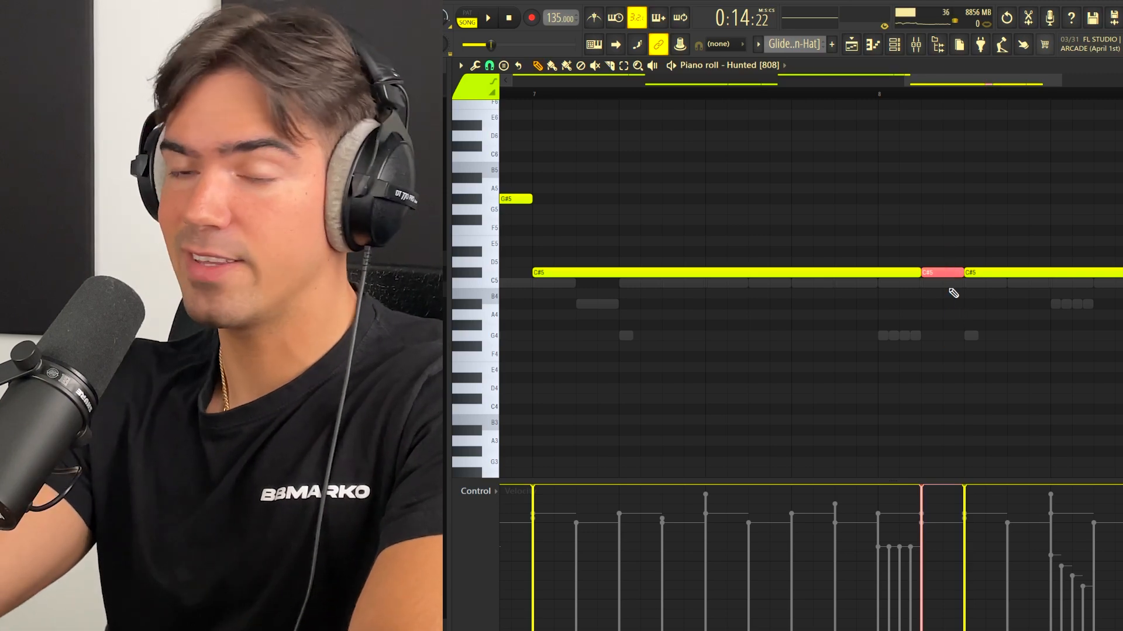
key(alt+u)
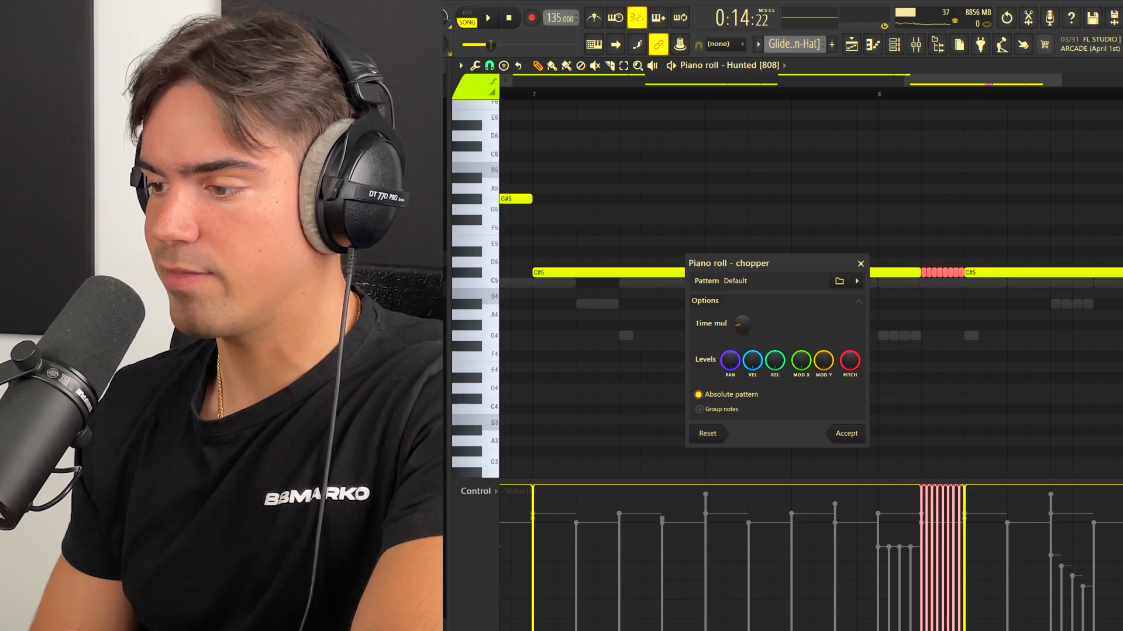
key(Return)
Step: Play through the Hunted [808] pattern and examine the G#5 and C#5 notes and the chopped roll after bar 8
scroll(963, 553, up, 3)
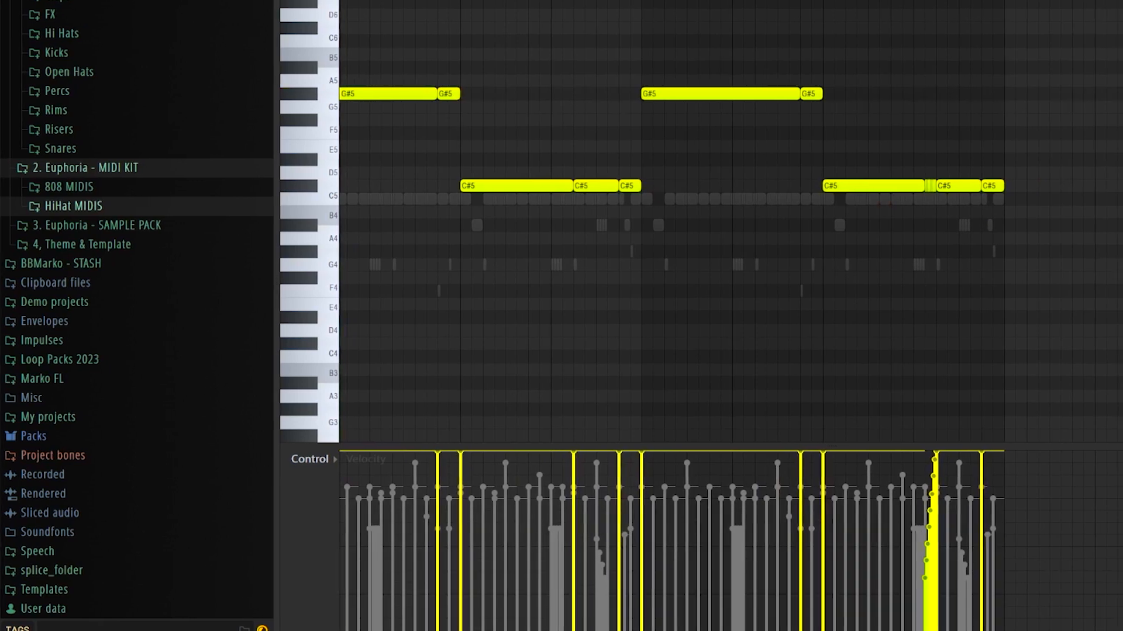
scroll(845, 78, up, 2)
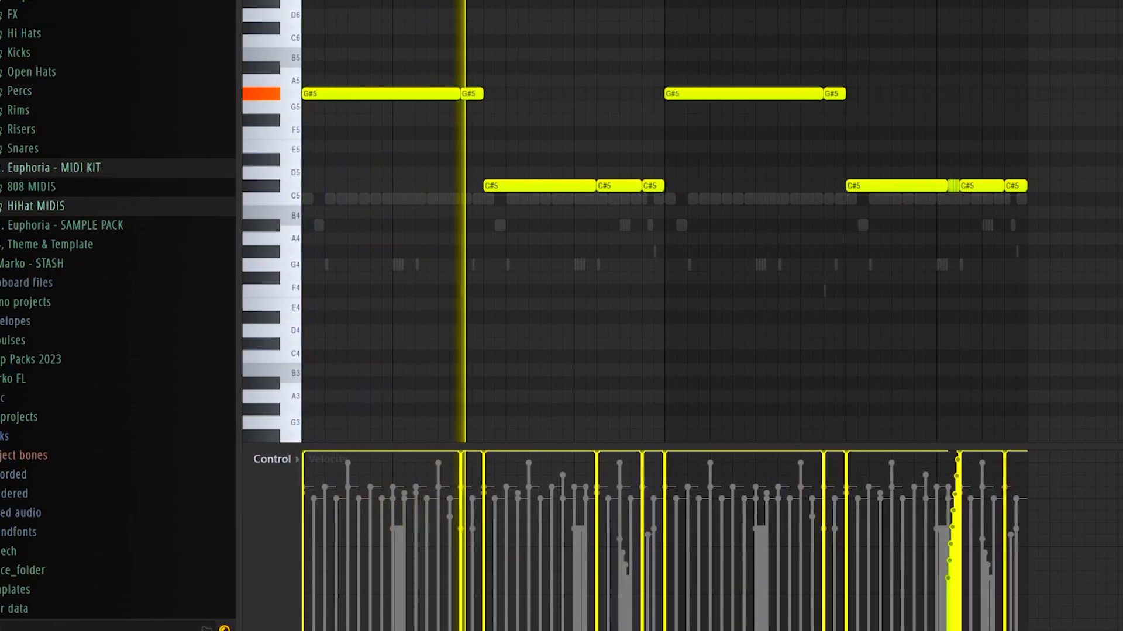
scroll(711, 184, up, 1)
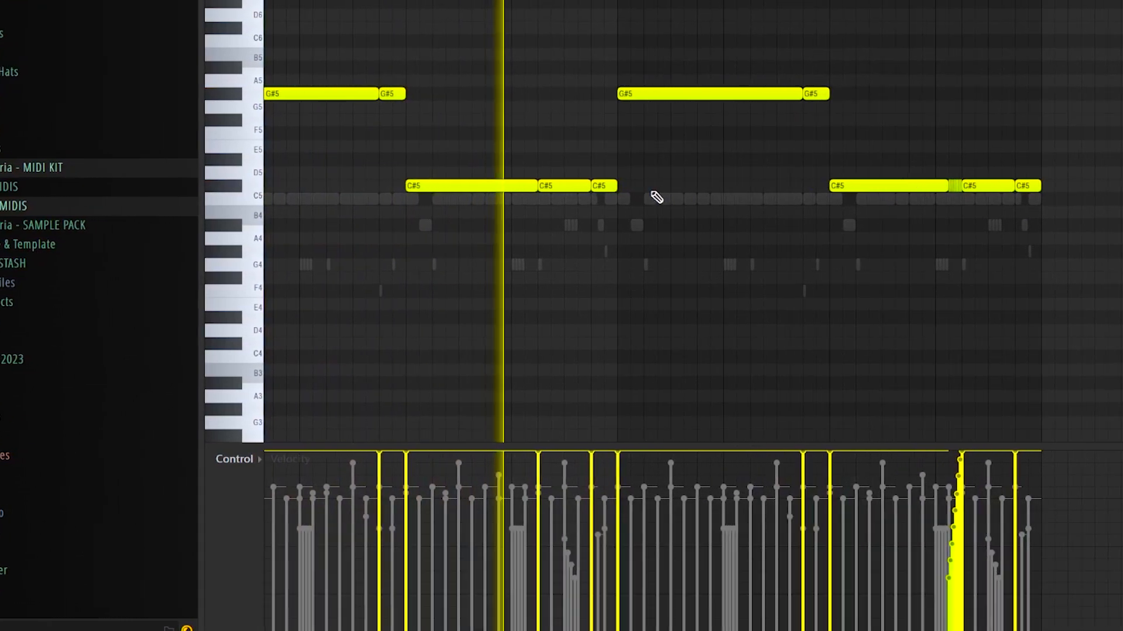
scroll(690, 211, up, 1)
scroll(763, 237, up, 2)
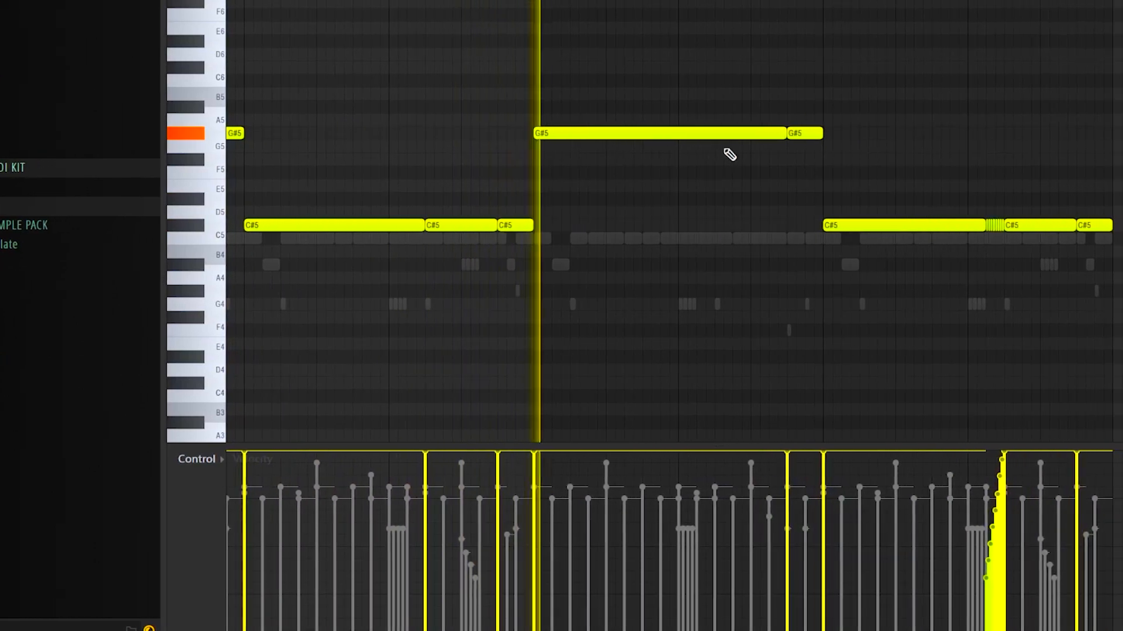
scroll(807, 152, up, 2)
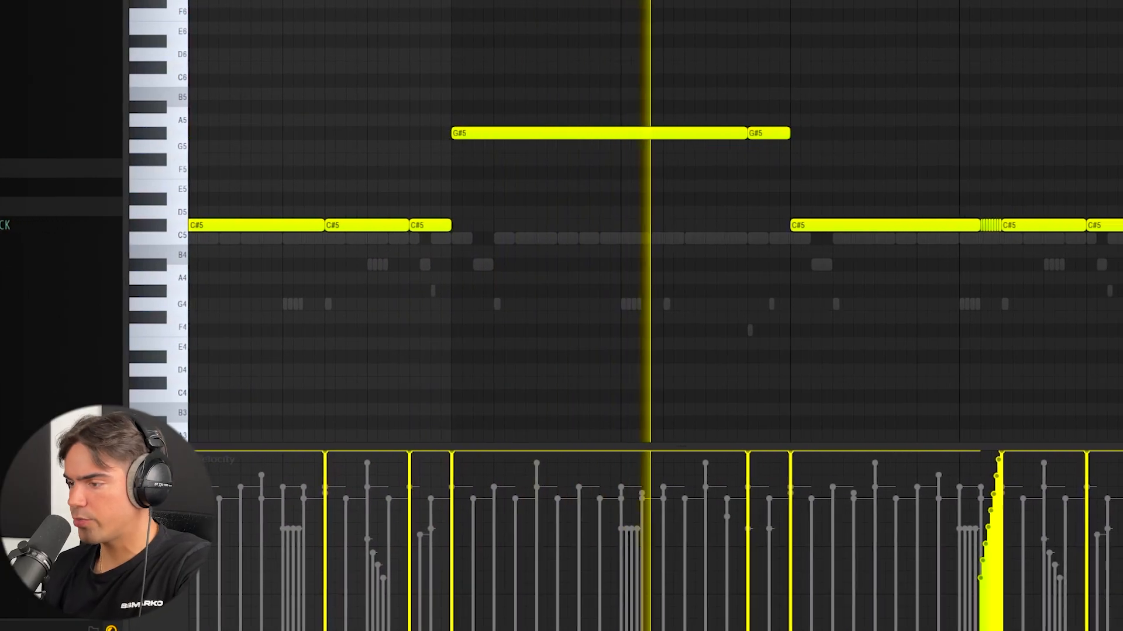
scroll(1001, 166, up, 2)
drag(806, 178, 699, 275)
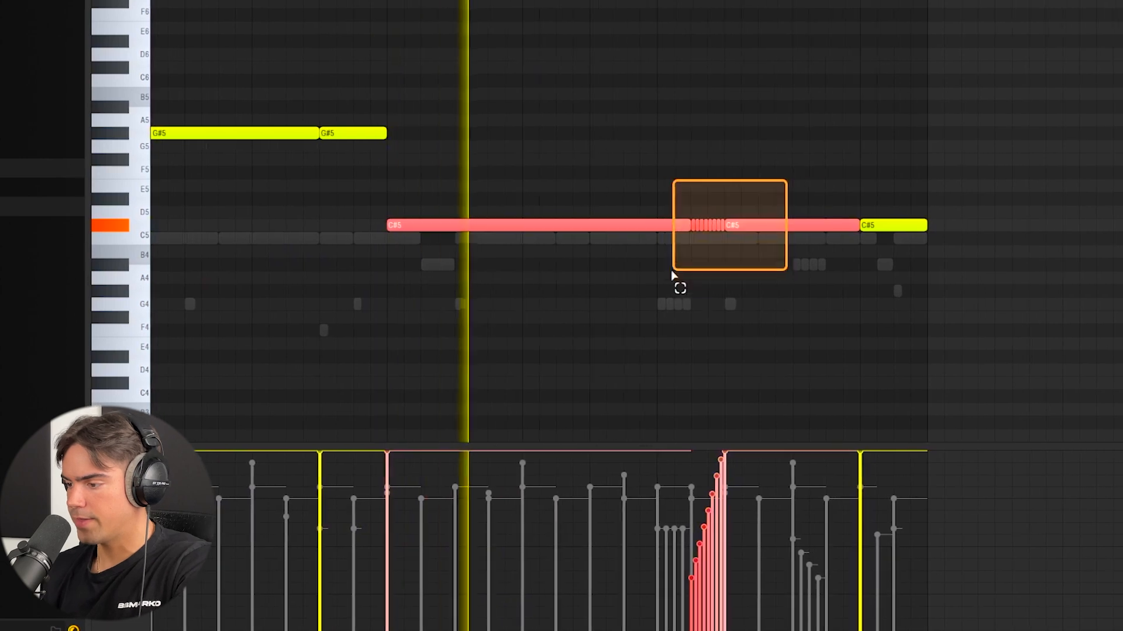
ctrl+click(765, 257)
Step: Place C5 hits on the Mirage [Kick] channel at the 808 note starts and move the last hit before bar 5 an eighth note earlier
scroll(816, 227, up, 2)
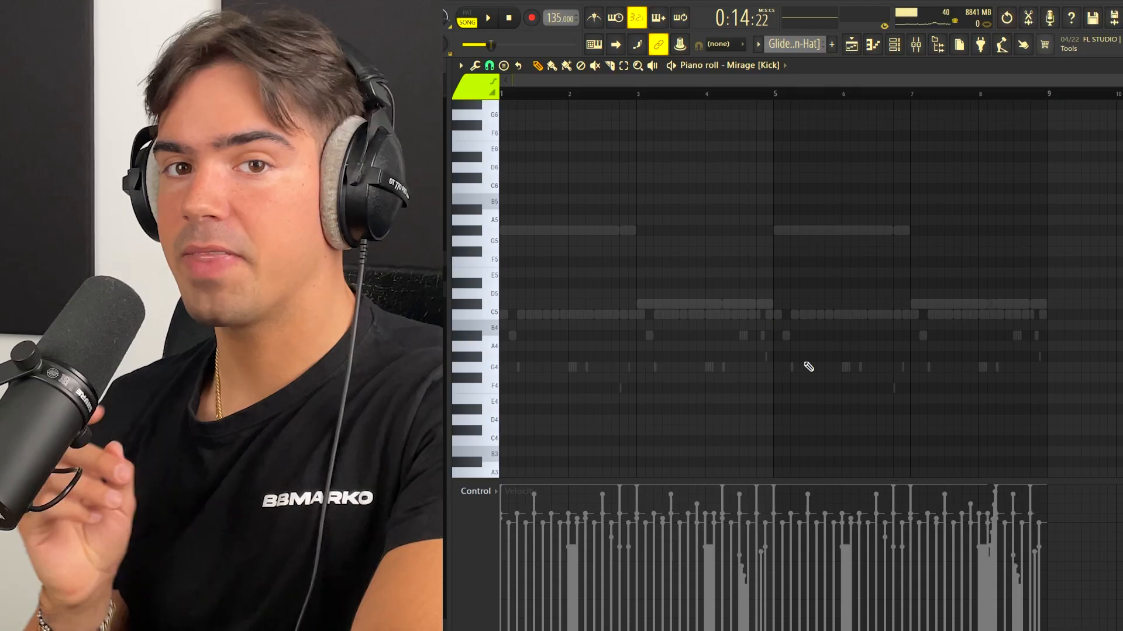
scroll(743, 363, up, 3)
drag(778, 279, 787, 349)
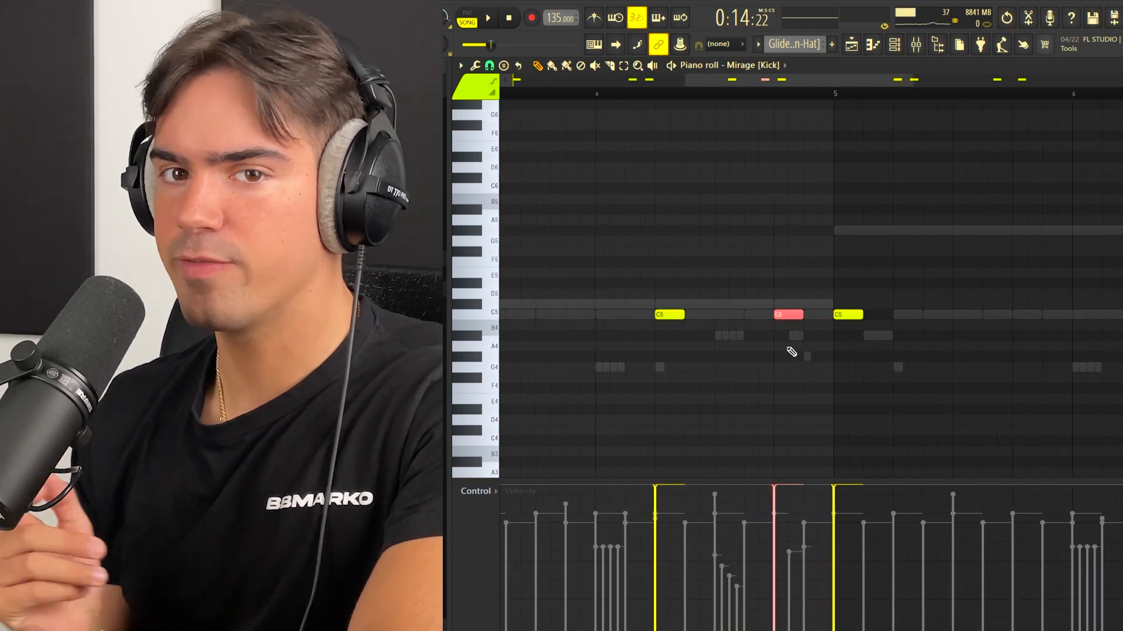
scroll(789, 348, up, 2)
drag(798, 237, 789, 349)
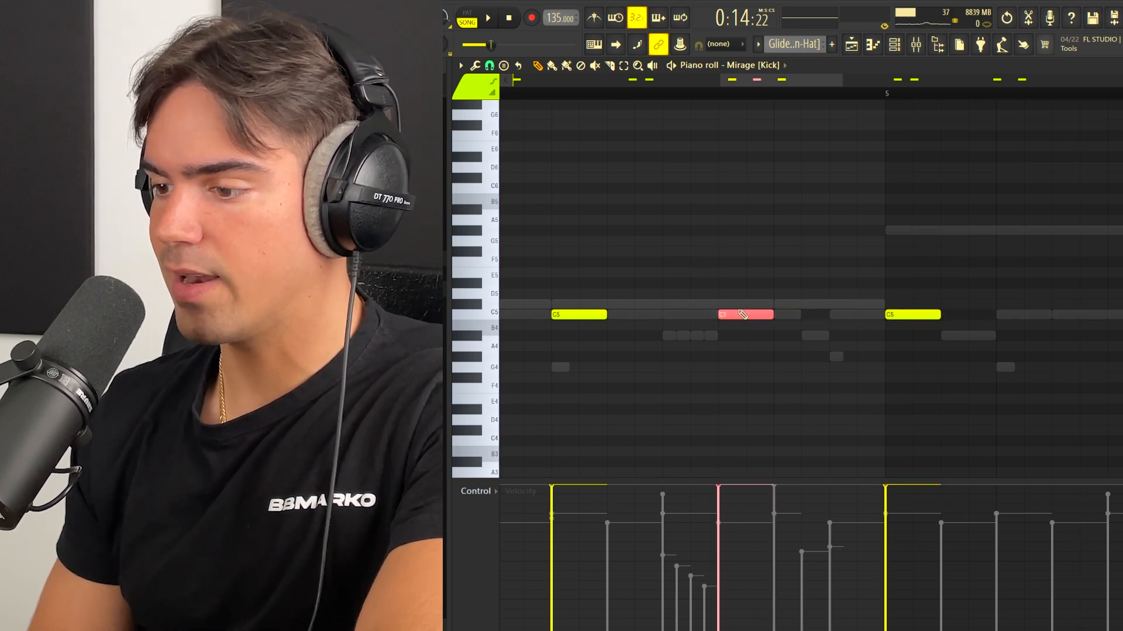
Step: Play through the kick pattern and examine the hits shortly before bars 5 and 9 against the 808 notes
scroll(801, 345, down, 2)
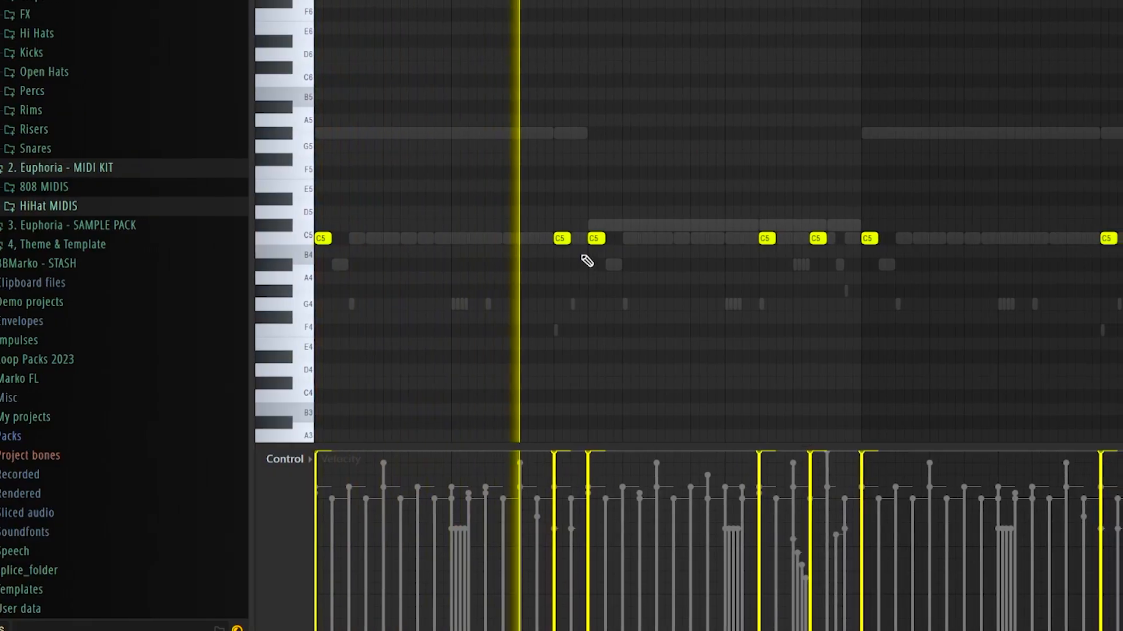
scroll(752, 261, up, 4)
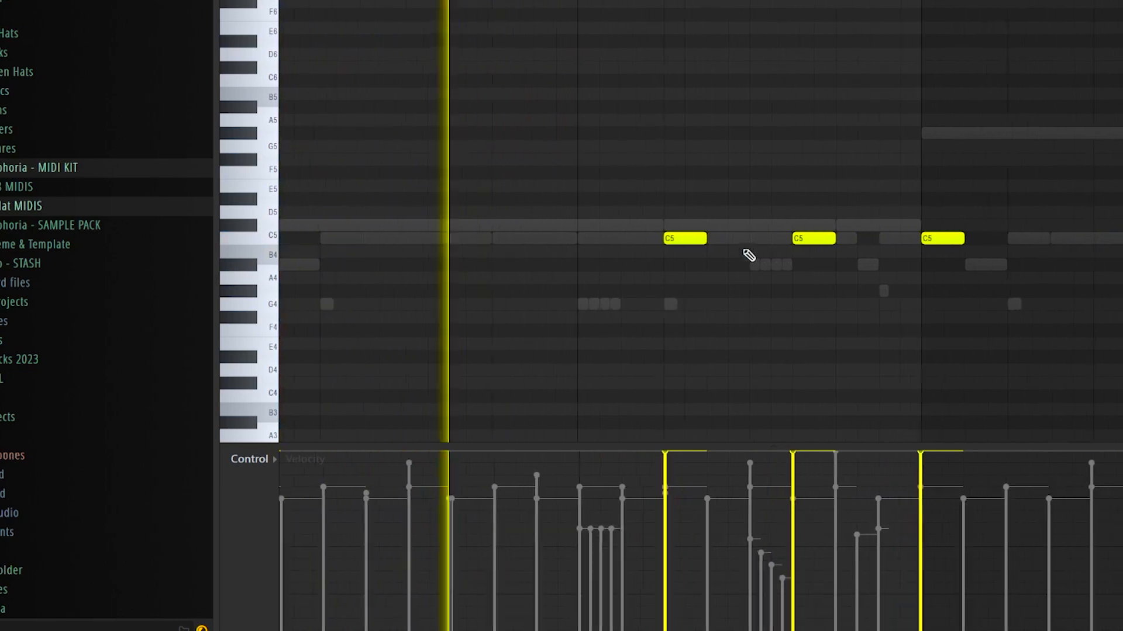
drag(792, 220, 836, 282)
scroll(838, 282, down, 4)
ctrl+click(805, 285)
scroll(717, 223, down, 3)
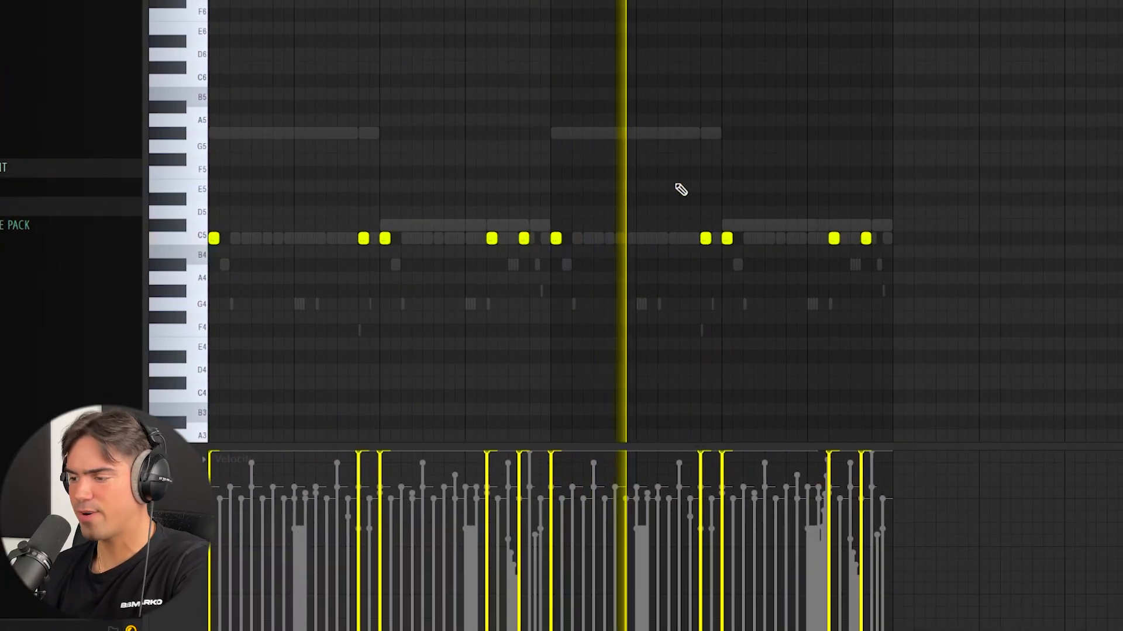
scroll(848, 257, up, 5)
scroll(866, 252, up, 3)
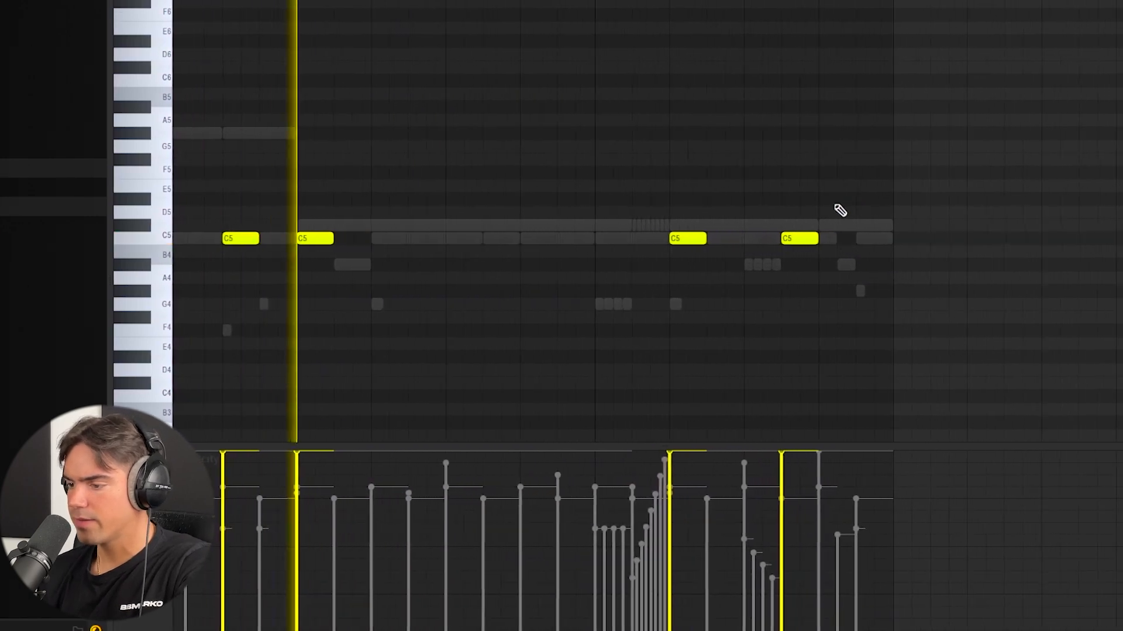
drag(787, 252, 780, 286)
ctrl+click(778, 254)
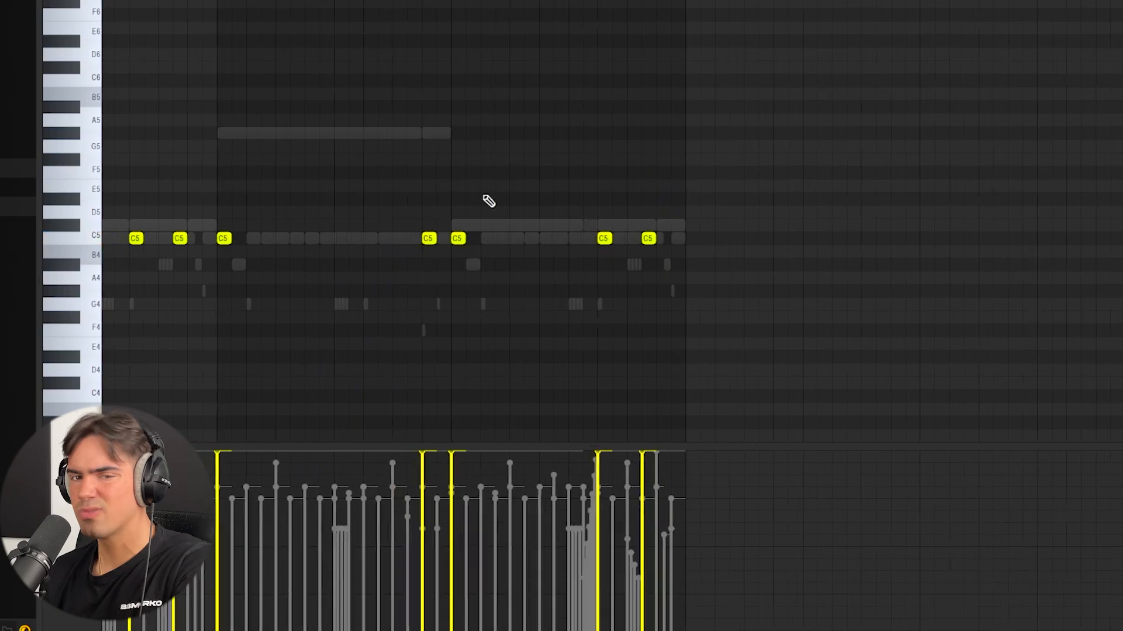
scroll(490, 212, down, 3)
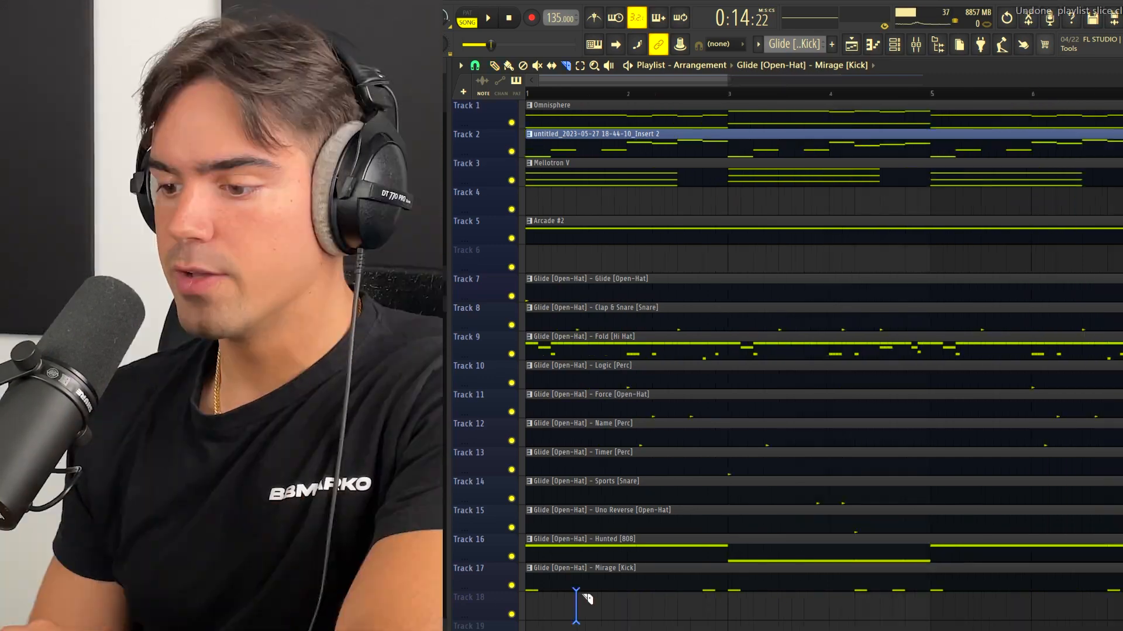
Step: Slice the drum clips on Tracks 7 to 17 half a bar in and repeat the first half-bar four times up to bar 3
mouse_move(590, 279)
mouse_down()
mouse_move(635, 566)
mouse_move(573, 613)
mouse_up()
mouse_move(617, 277)
mouse_down()
mouse_move(567, 396)
mouse_move(552, 584)
mouse_up()
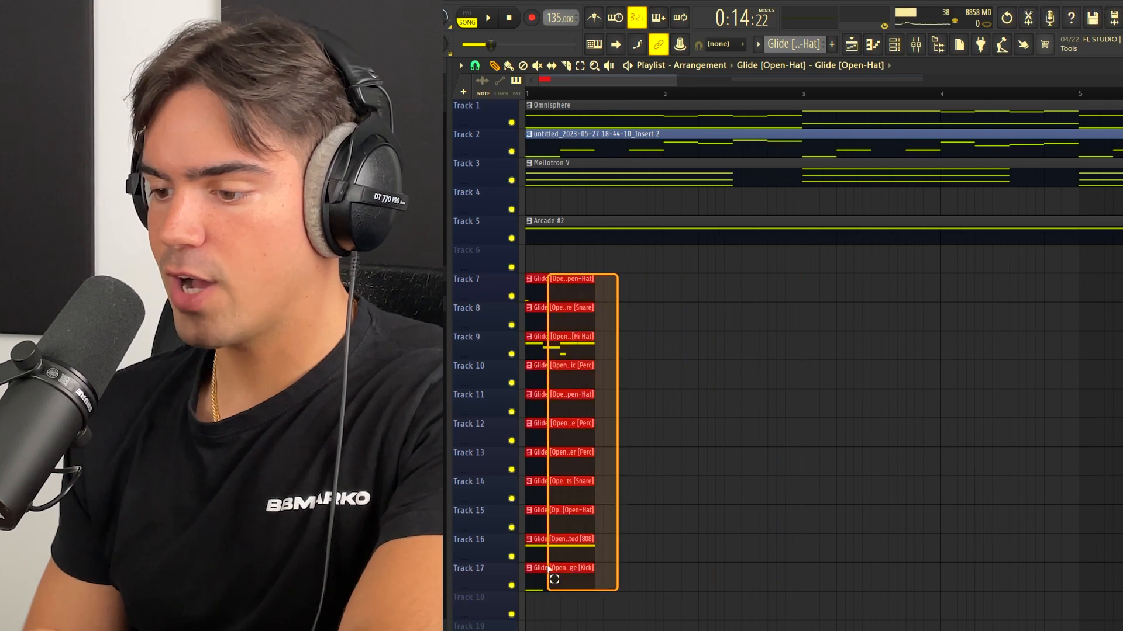
key(ctrl+b)
key(ctrl+b)
key(ctrl+b)
Step: Slice the melody clips on Tracks 1 to 5 half a bar in and repeat the first half-bar four times up to bar 3
key(c)
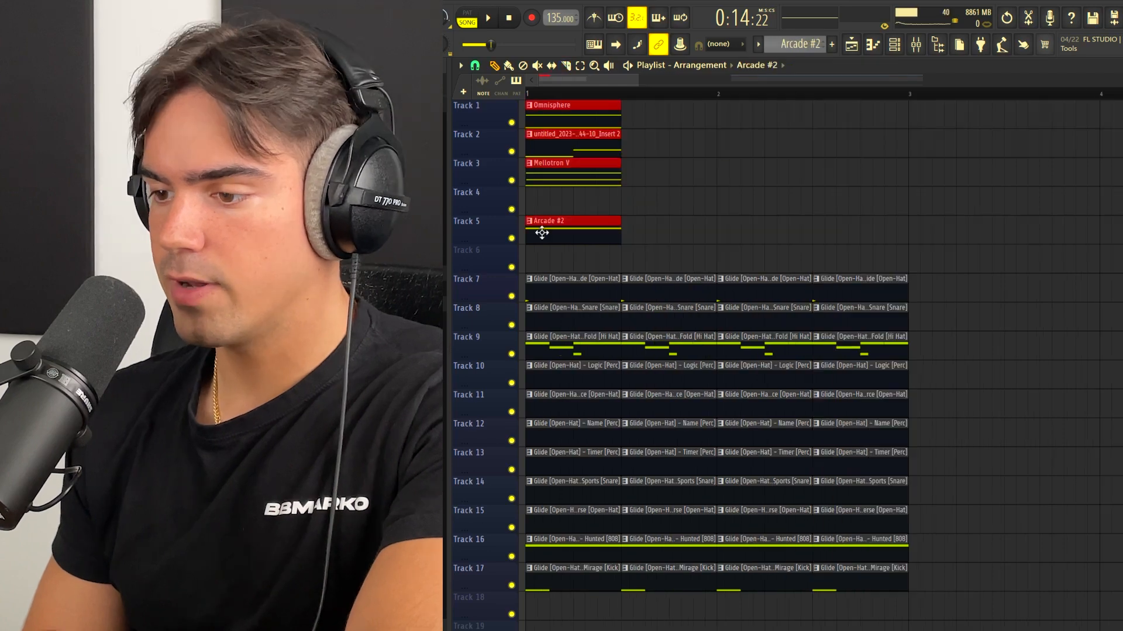
key(ctrl+b)
key(ctrl+b)
key(ctrl+b)
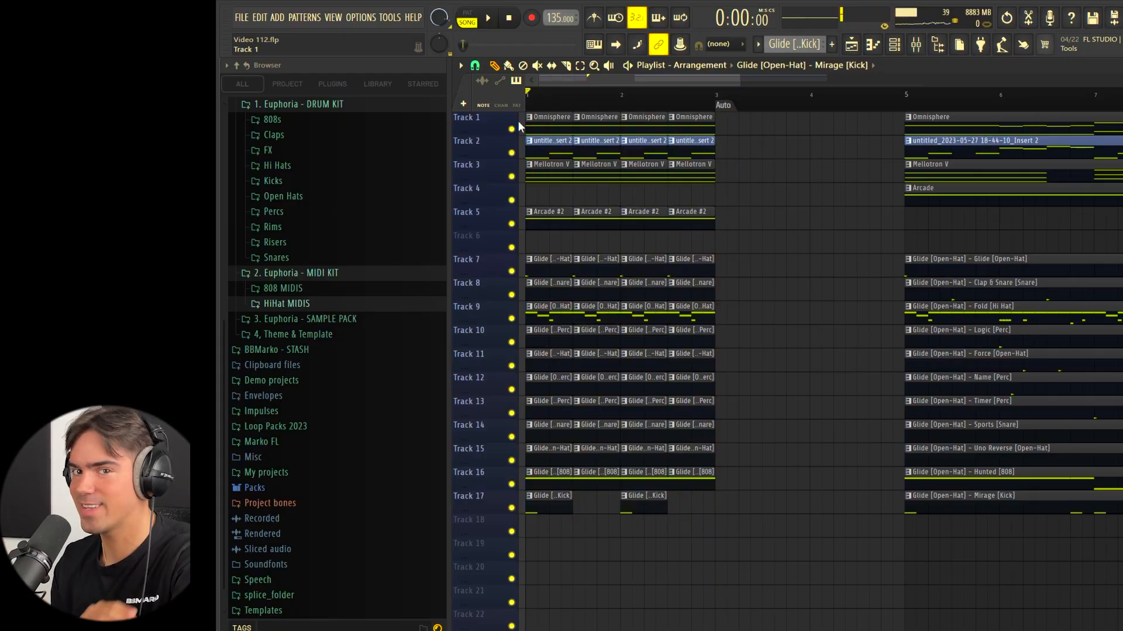
Step: Duplicate the bar 5 to 13 section directly after itself and replace its Arcade clip with Arcade #2 from bar 13 to 21
drag(674, 112, 843, 533)
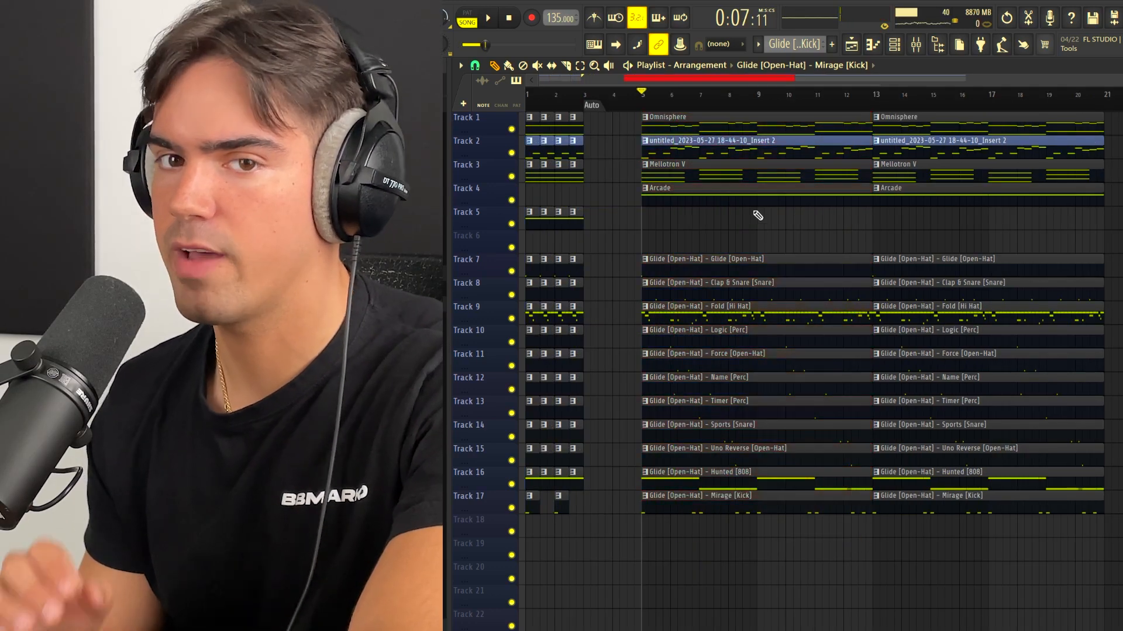
drag(800, 137, 637, 630)
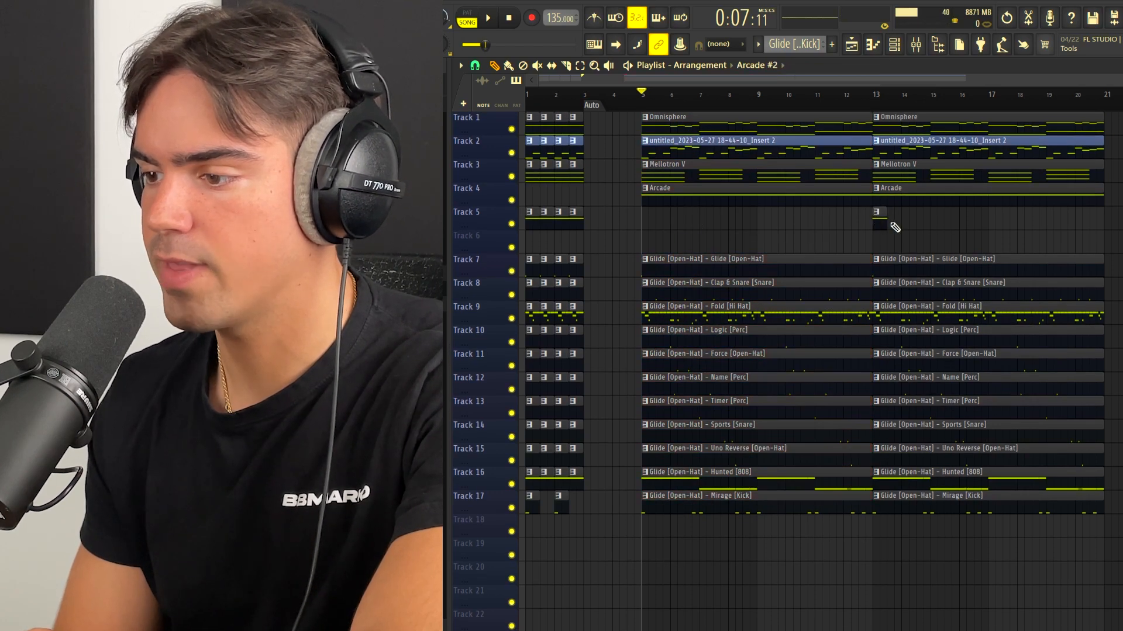
drag(887, 221, 1089, 228)
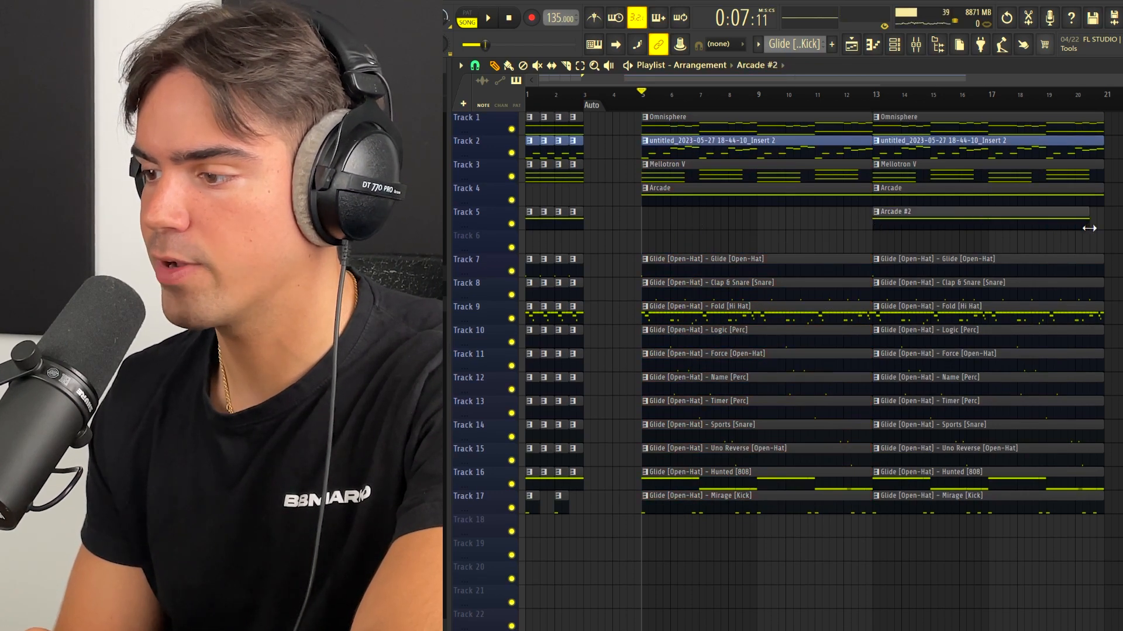
right_click(942, 193)
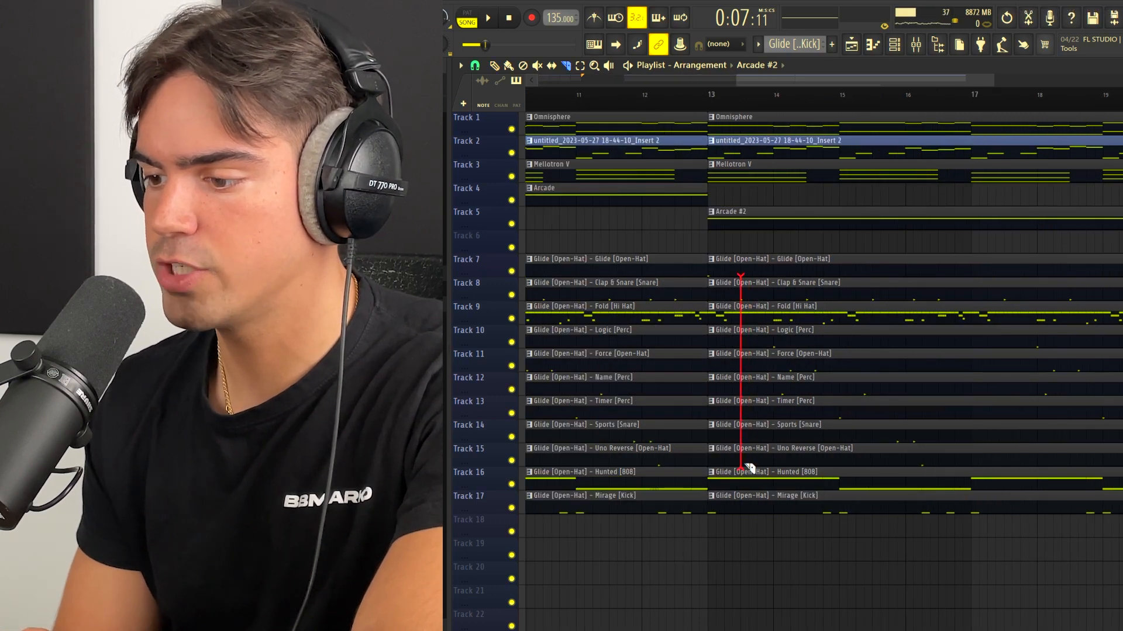
Step: Cut the first half-bar after bar 13 from Tracks 8 to 15 and the last beat before bar 15 from the snare and hi-hat clips
scroll(807, 130, down, 3)
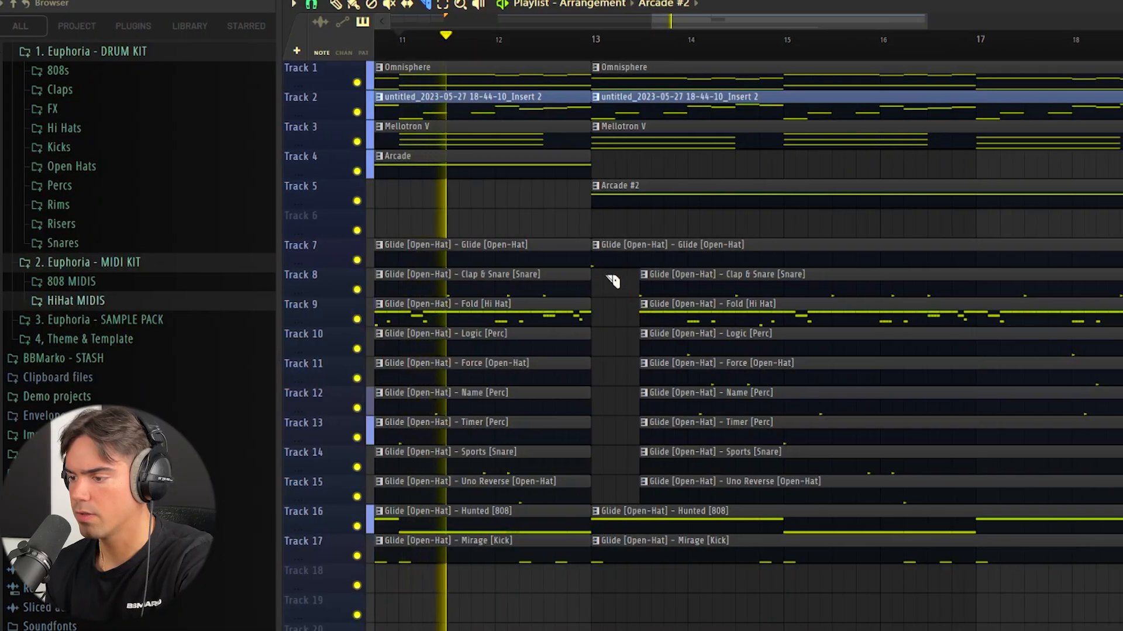
drag(607, 272, 596, 501)
drag(683, 274, 690, 480)
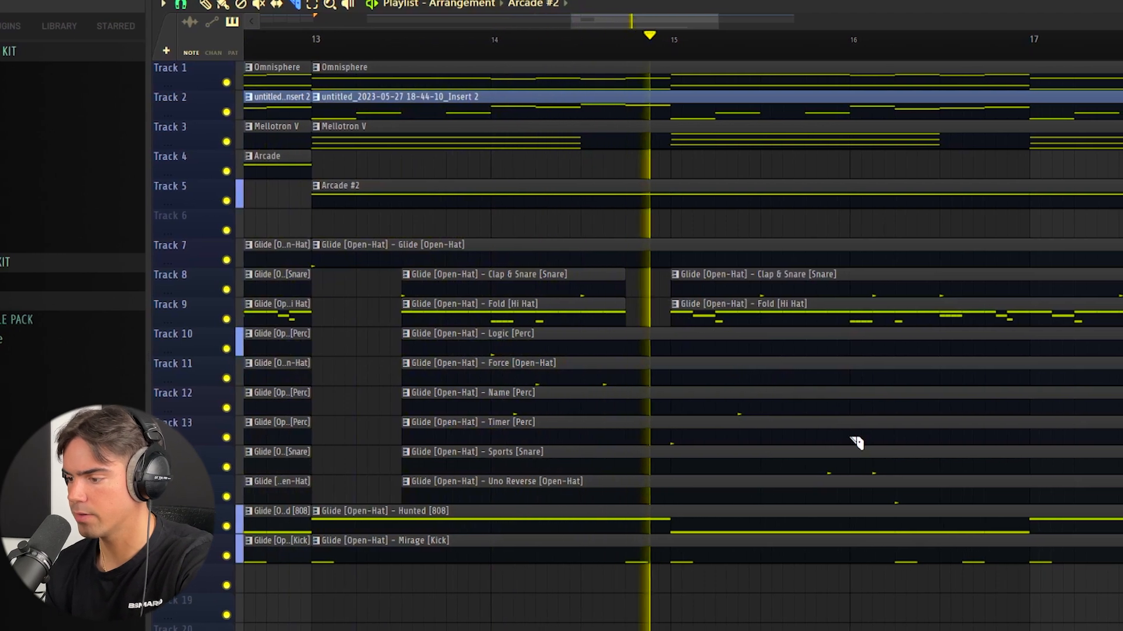
scroll(807, 451, down, 5)
scroll(818, 421, down, 5)
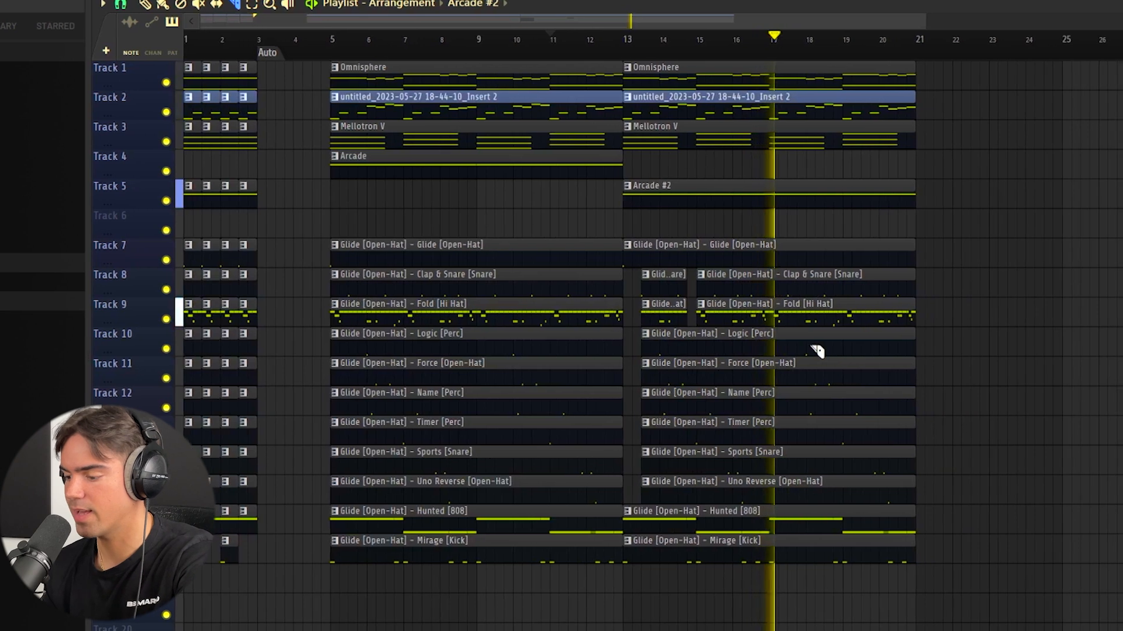
scroll(782, 398, down, 3)
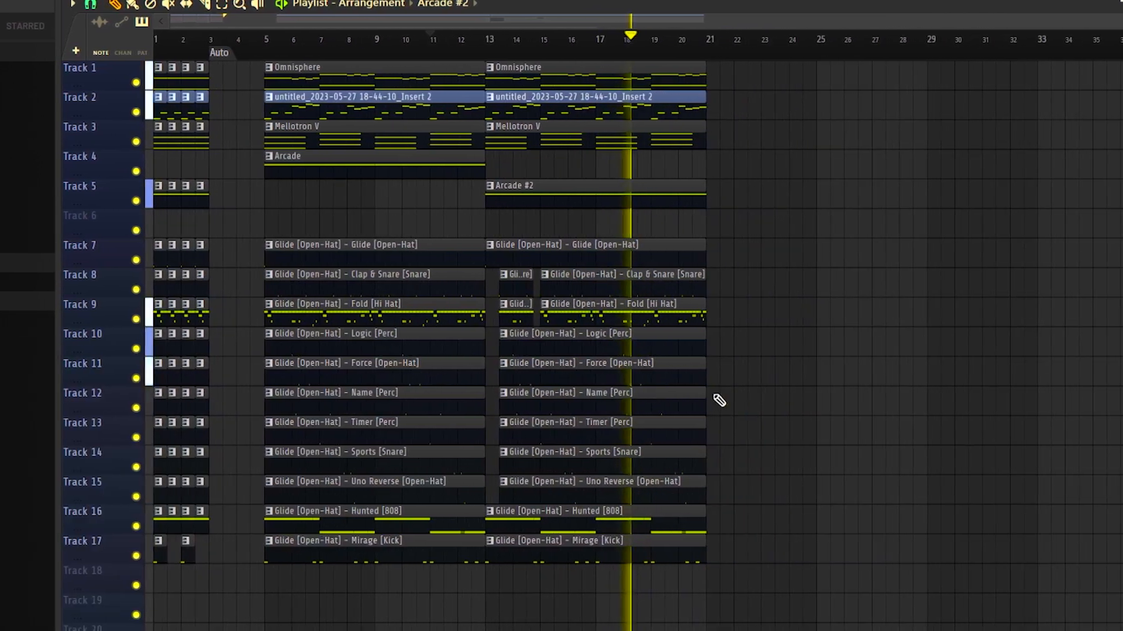
key(space)
Step: Copy the Omnisphere, audio, Mellotron V and Arcade clips from bar 5 to bar 21
drag(1026, 113, 652, 576)
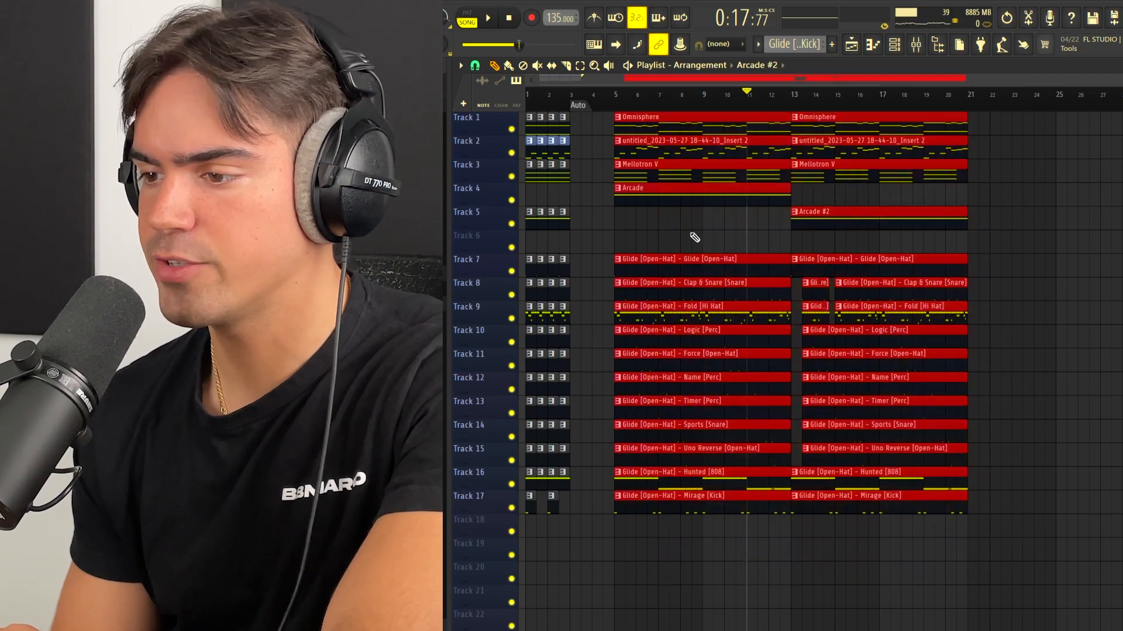
drag(673, 124, 700, 217)
drag(694, 123, 1045, 141)
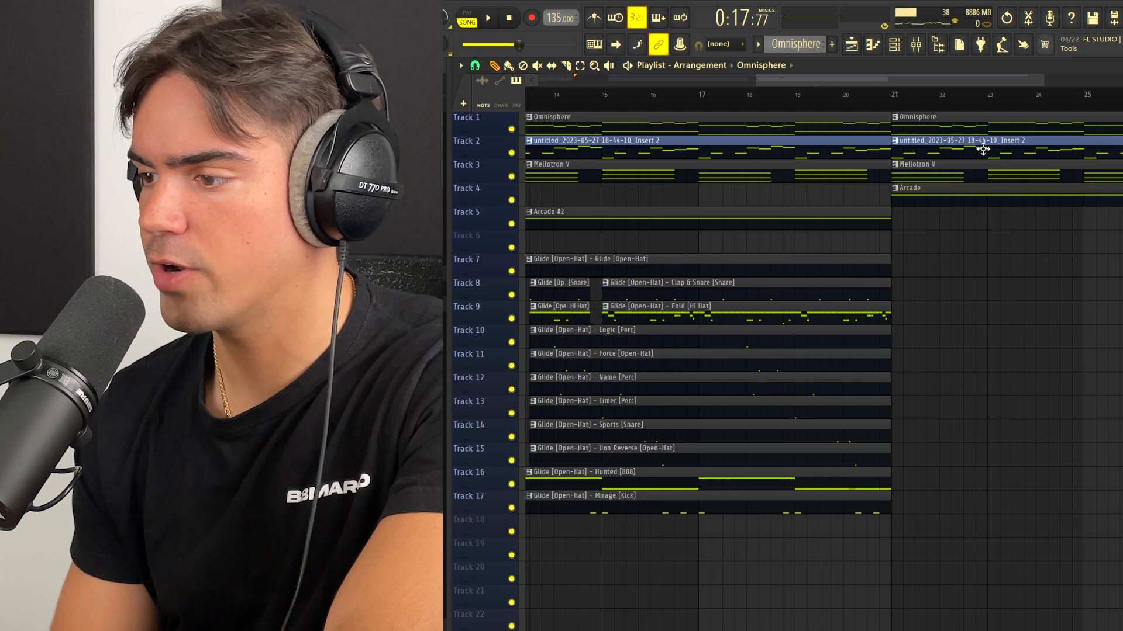
Step: Add the drum clips at bar 21, remove the Track 2 melody and Hunted [808] there, and start the hi-hat and kick around bar 25
ctrl+scroll(982, 162, down, 4)
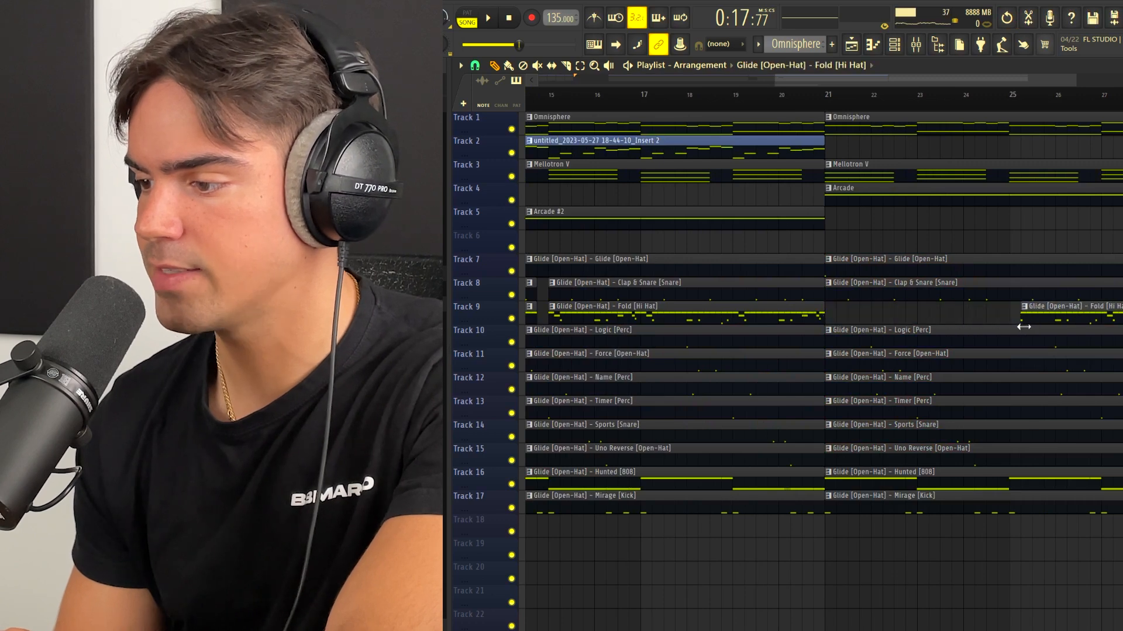
right_click(878, 483)
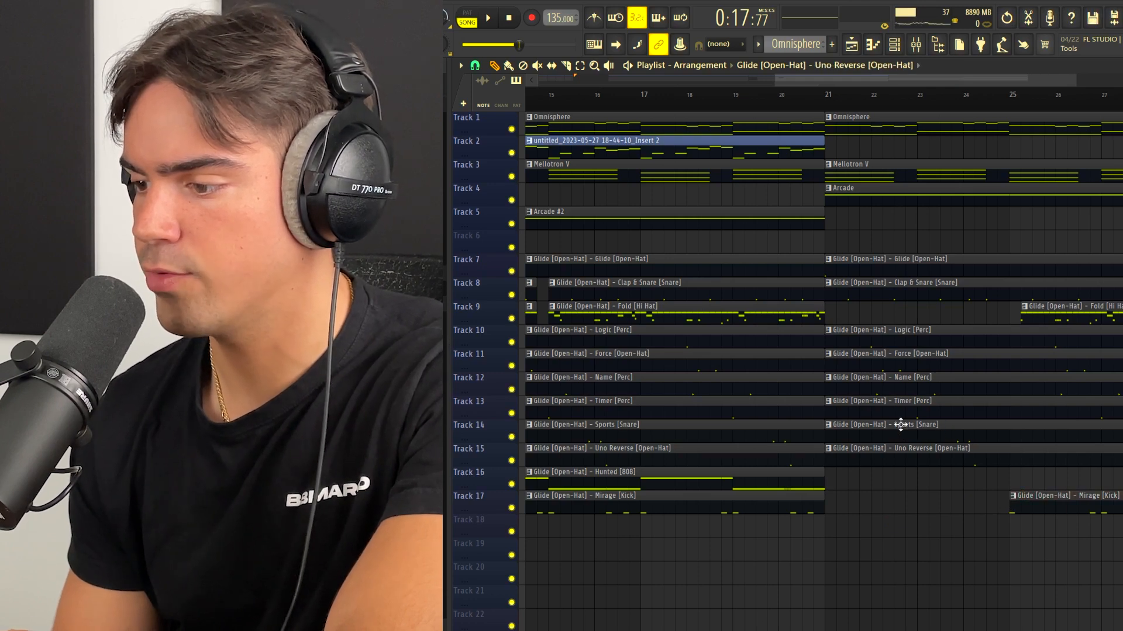
Step: Remove the Name [Perc], Timer [Perc] and Sports [Snare] clips on Tracks 12 to 14 from the section starting at bar 21
right_click(906, 386)
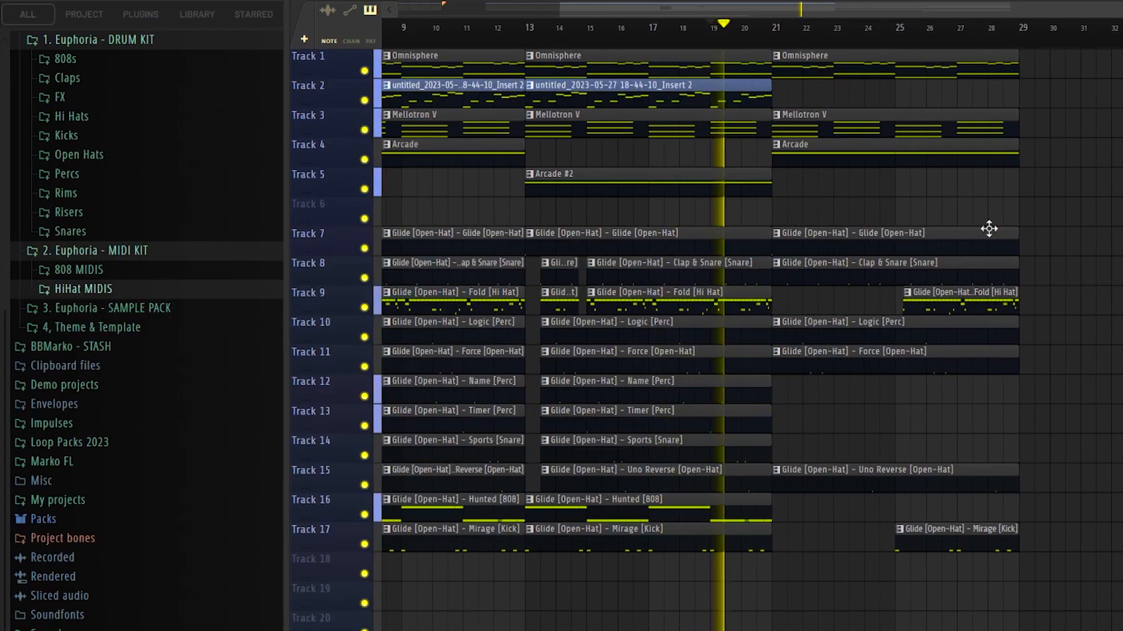
scroll(995, 240, up, 2)
scroll(857, 283, up, 1)
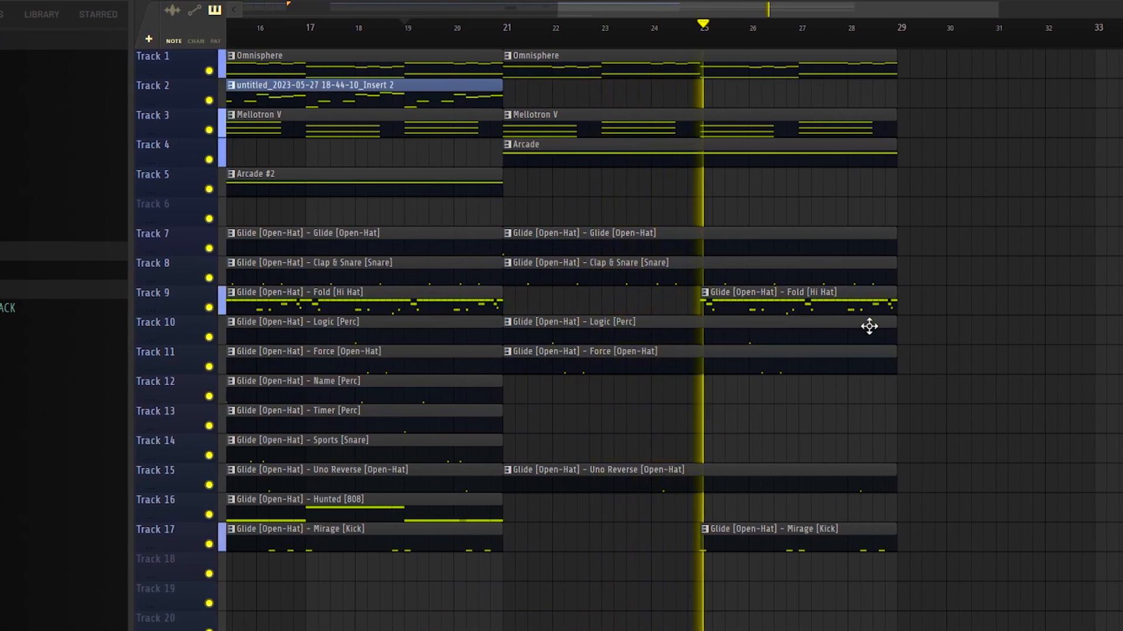
scroll(833, 374, down, 2)
scroll(804, 345, down, 2)
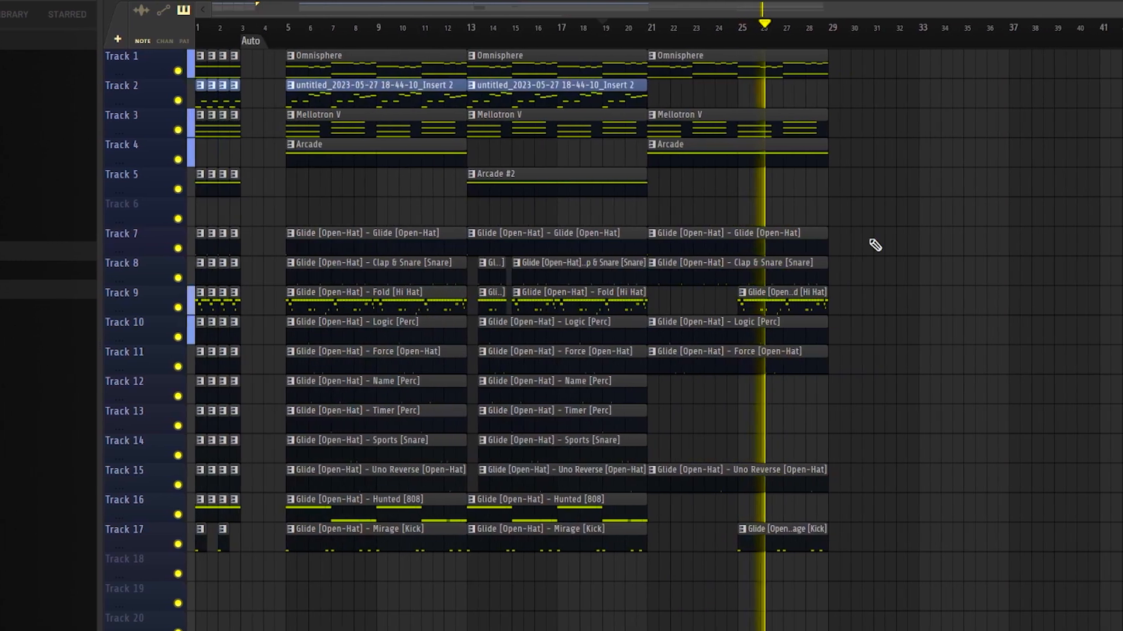
scroll(897, 298, up, 2)
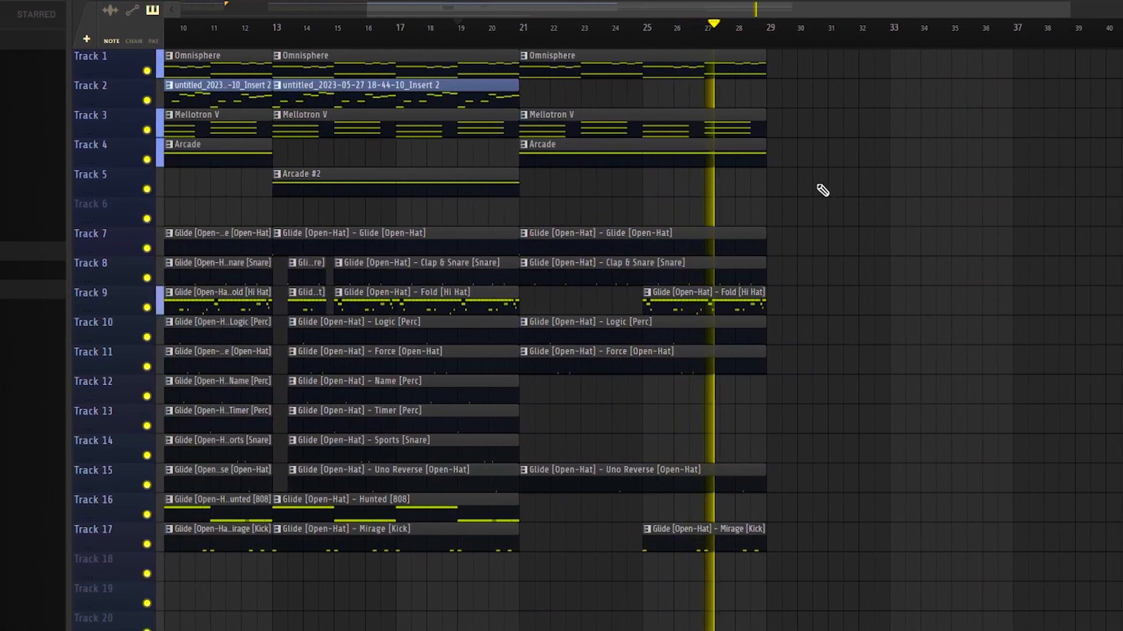
Step: Copy the full bar 5 section to bar 29, and add only its Omnisphere, audio and Mellotron V clips plus Arcade #2 at bar 37
scroll(668, 294, down, 2)
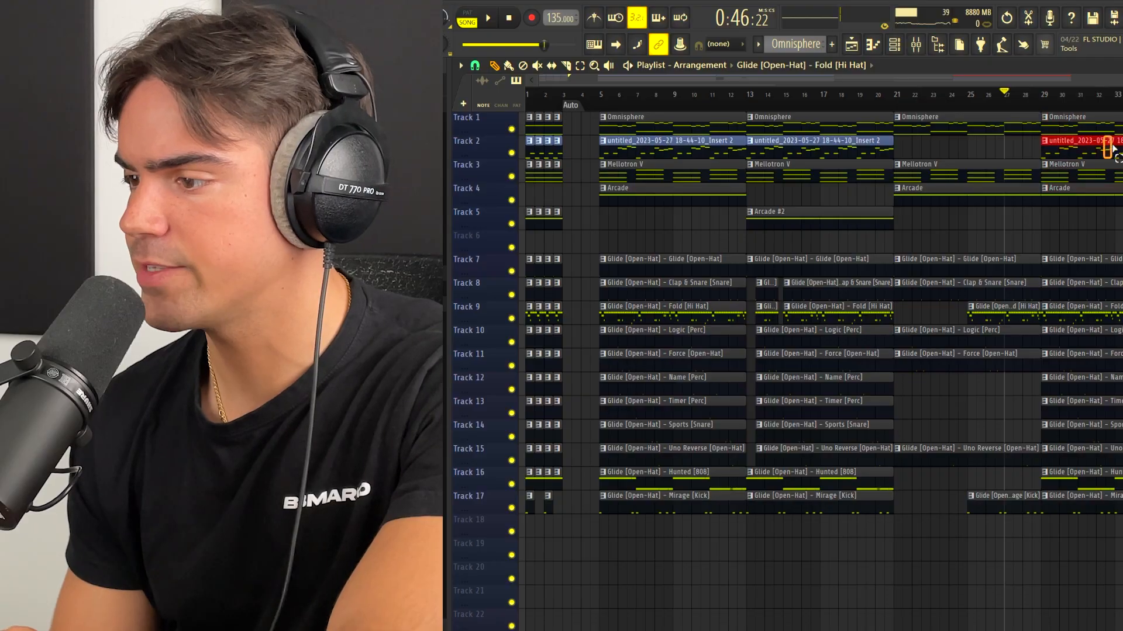
scroll(1099, 160, down, 1)
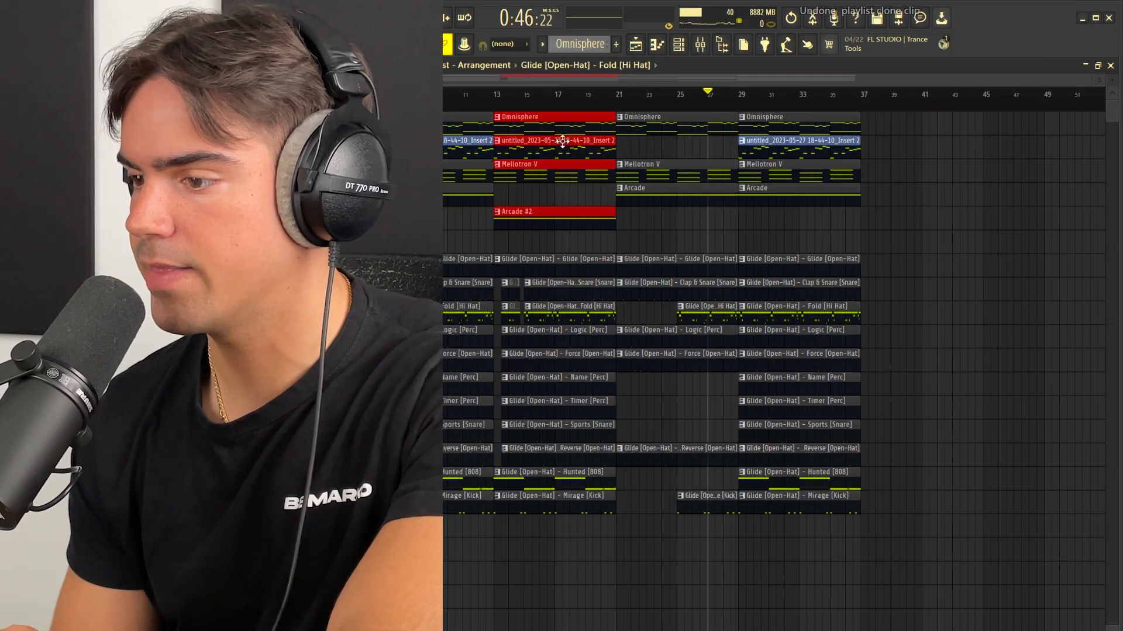
drag(563, 142, 906, 129)
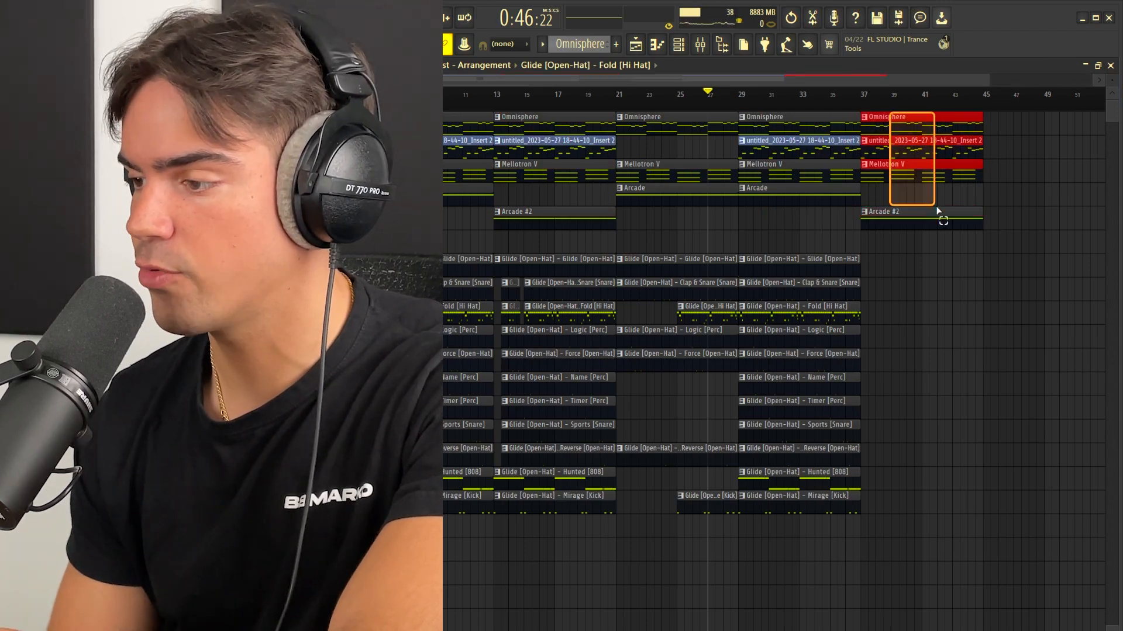
drag(948, 227, 971, 222)
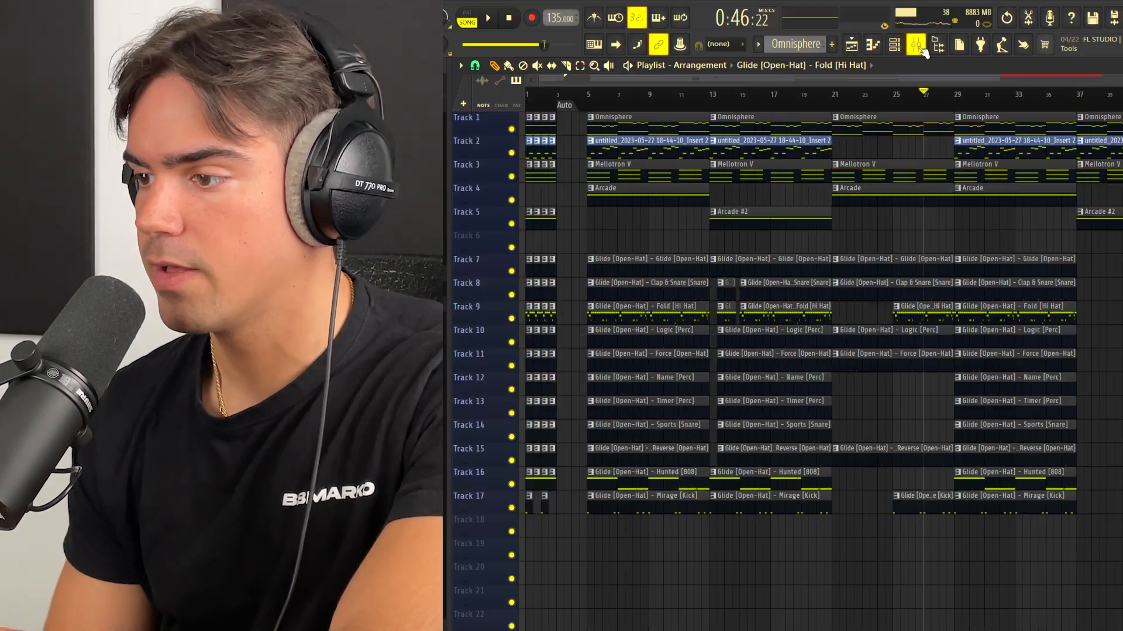
Step: Add Fruity Love Philter to mixer track Insert 5 and load a lowpass preset in it
click(916, 44)
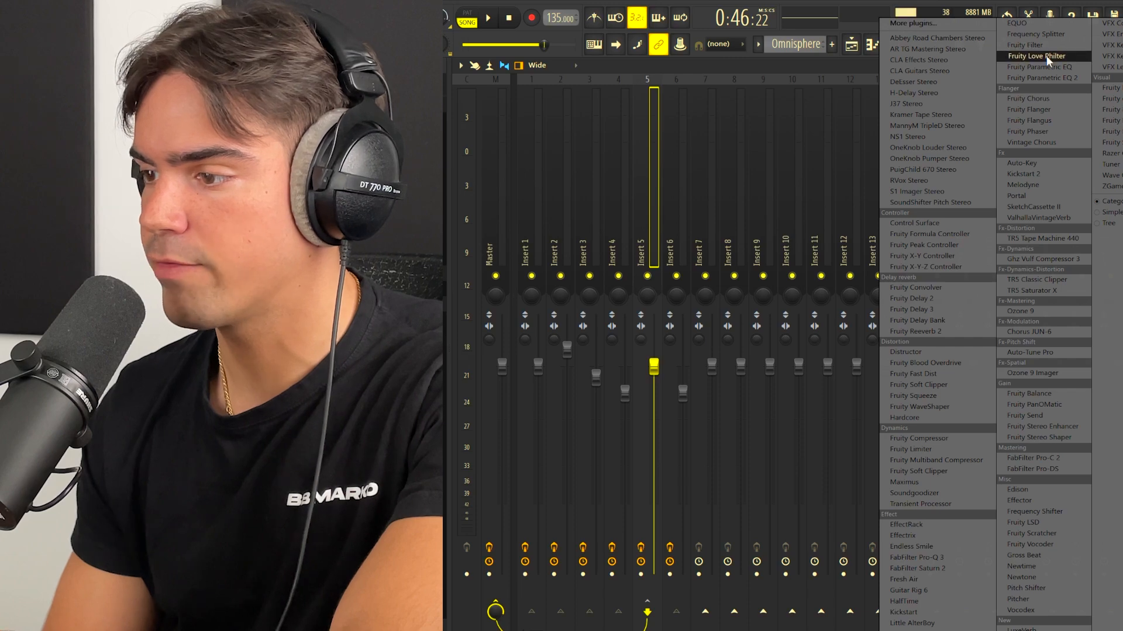
click(1046, 56)
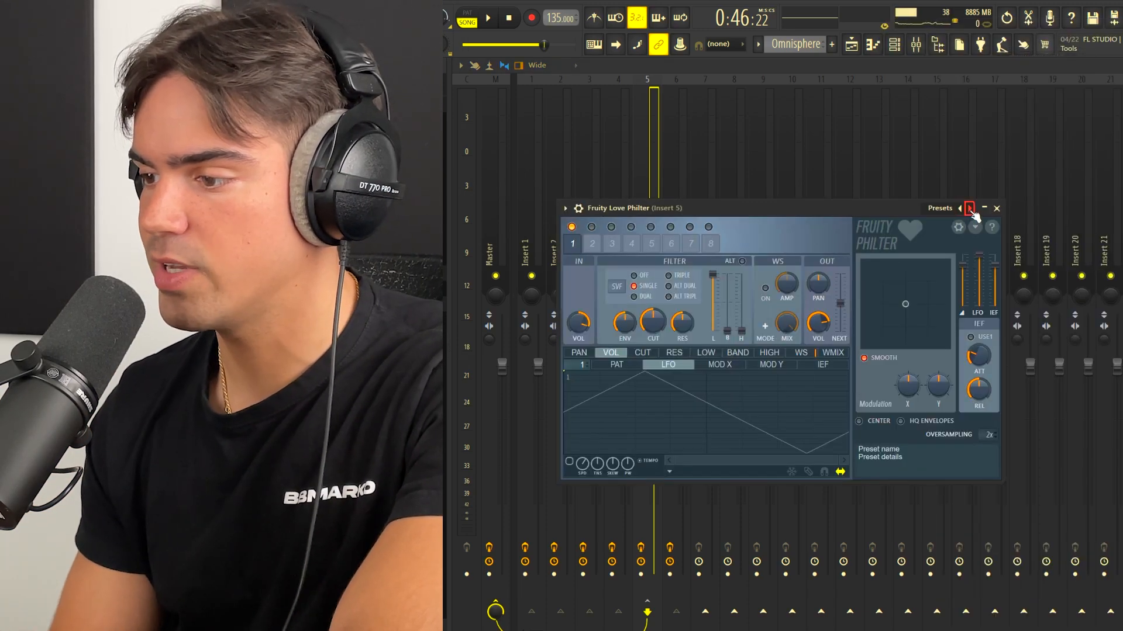
click(970, 209)
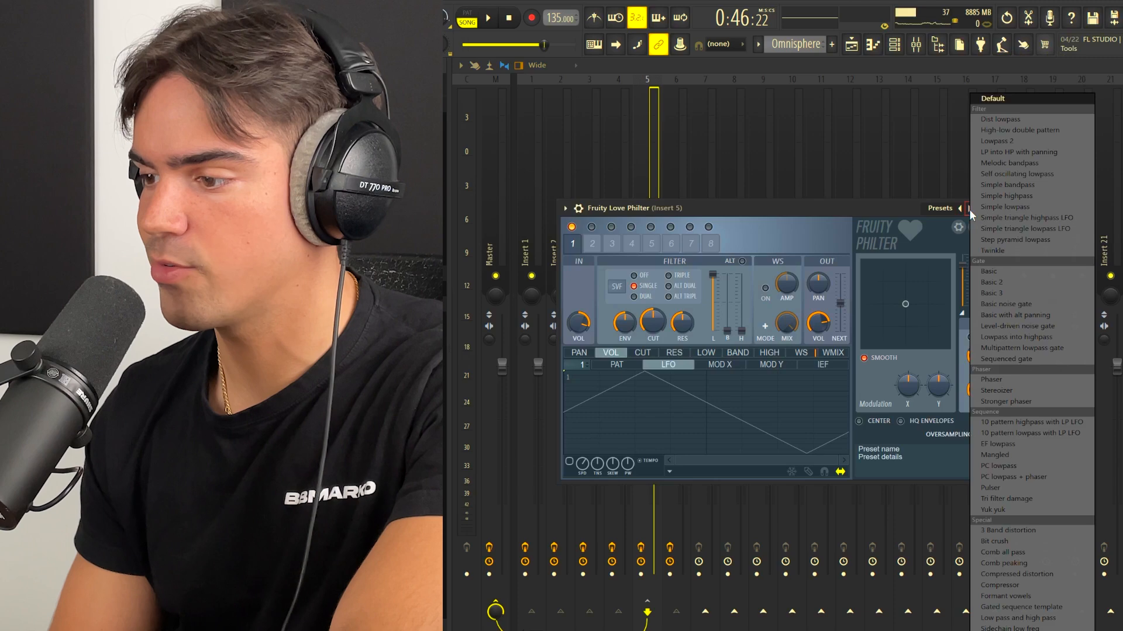
click(1027, 230)
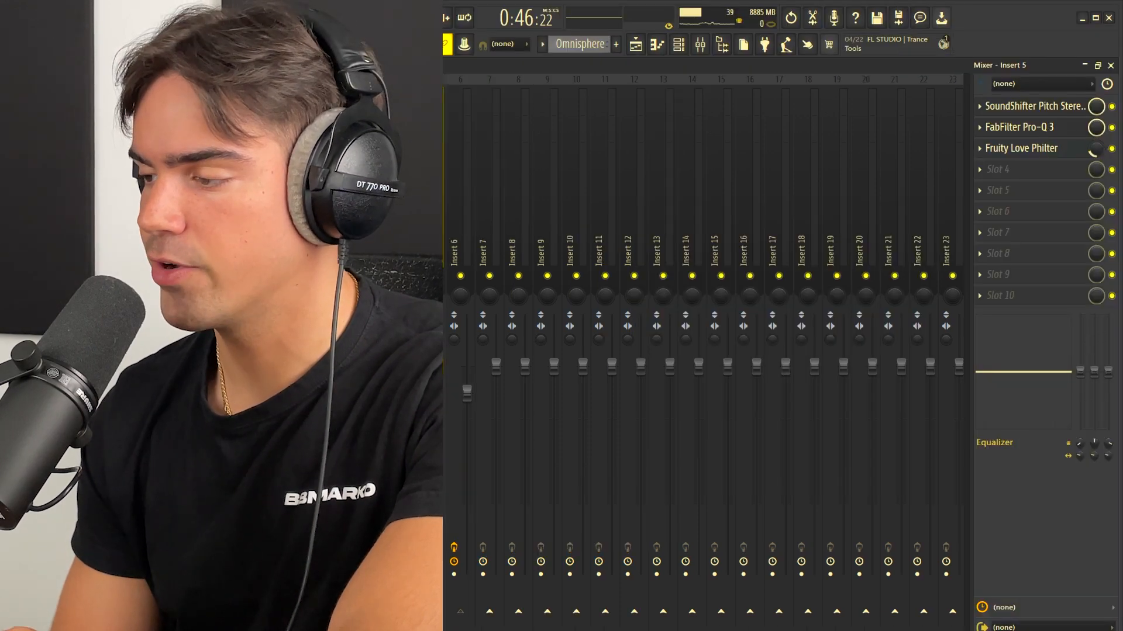
Step: Create a mix level automation clip for Fruity Love Philter on Track 6, keeping it low until a curved rise into bar 37
right_click(1094, 148)
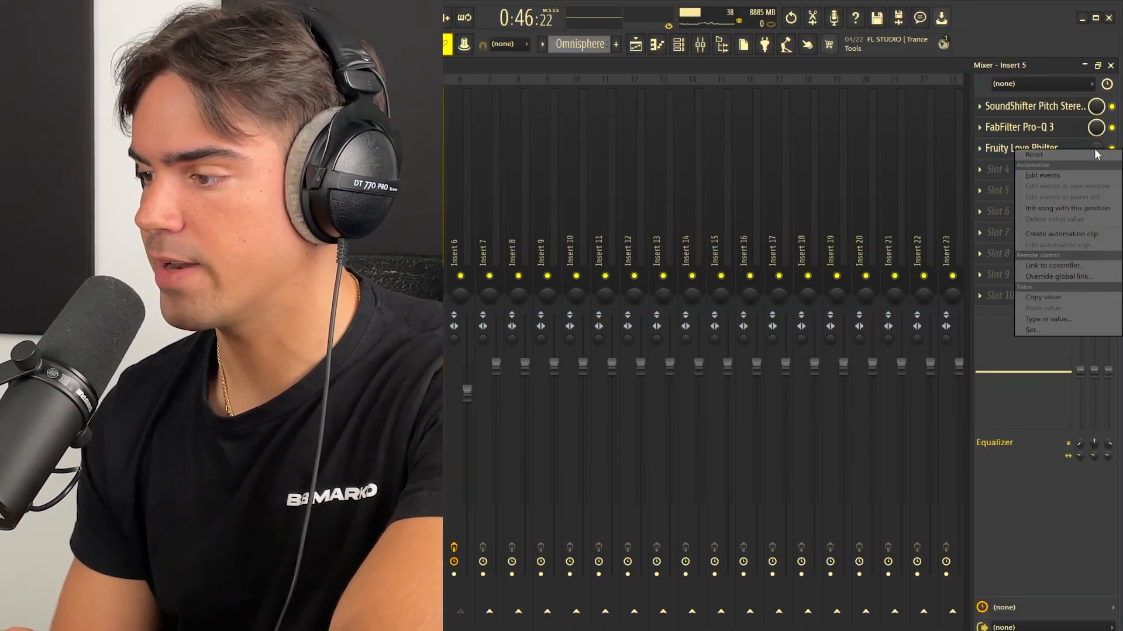
click(1065, 233)
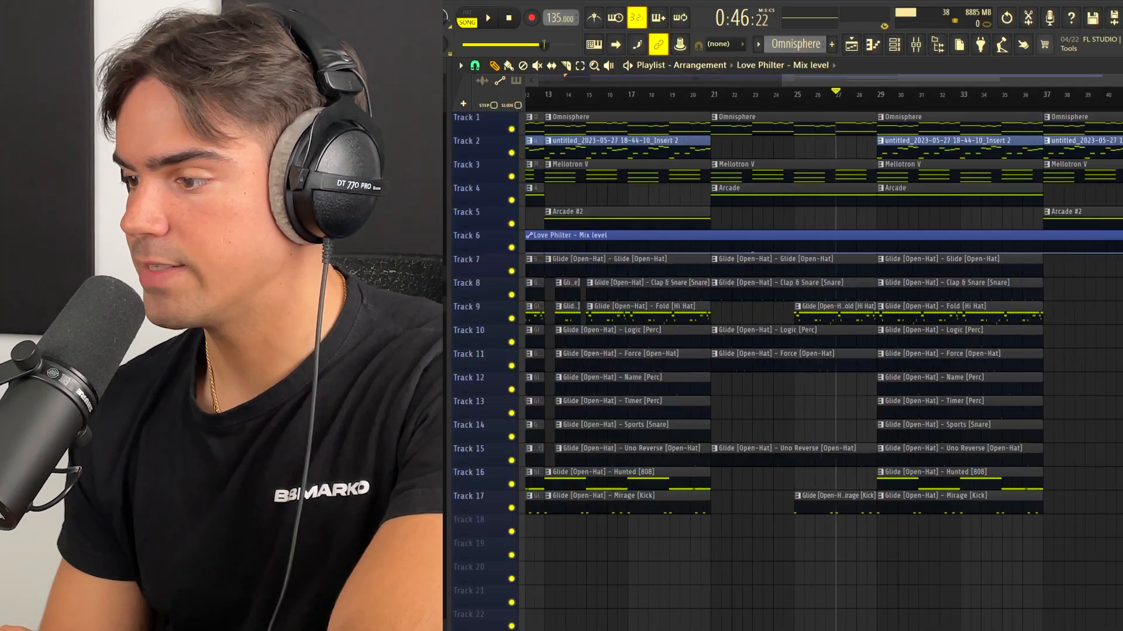
click(986, 235)
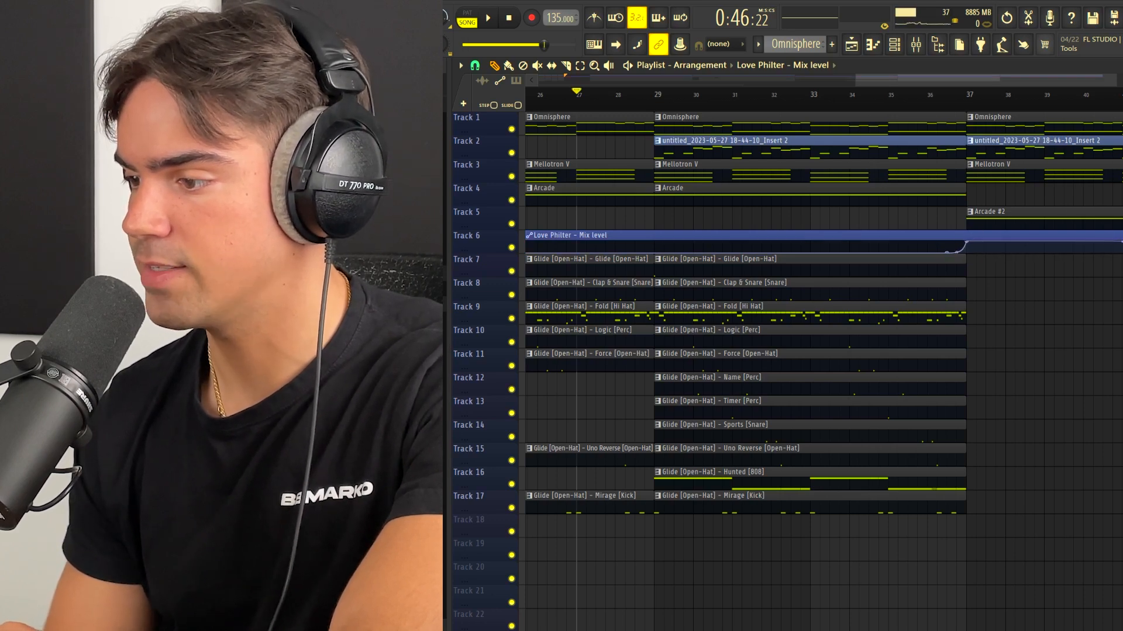
Step: Copy the clips between bars 5 and 21, except the Love Philter automation, to directly after the stripped-down bar 37 section
scroll(824, 362, down, 3)
drag(1118, 117, 1118, 237)
drag(611, 560, 751, 251)
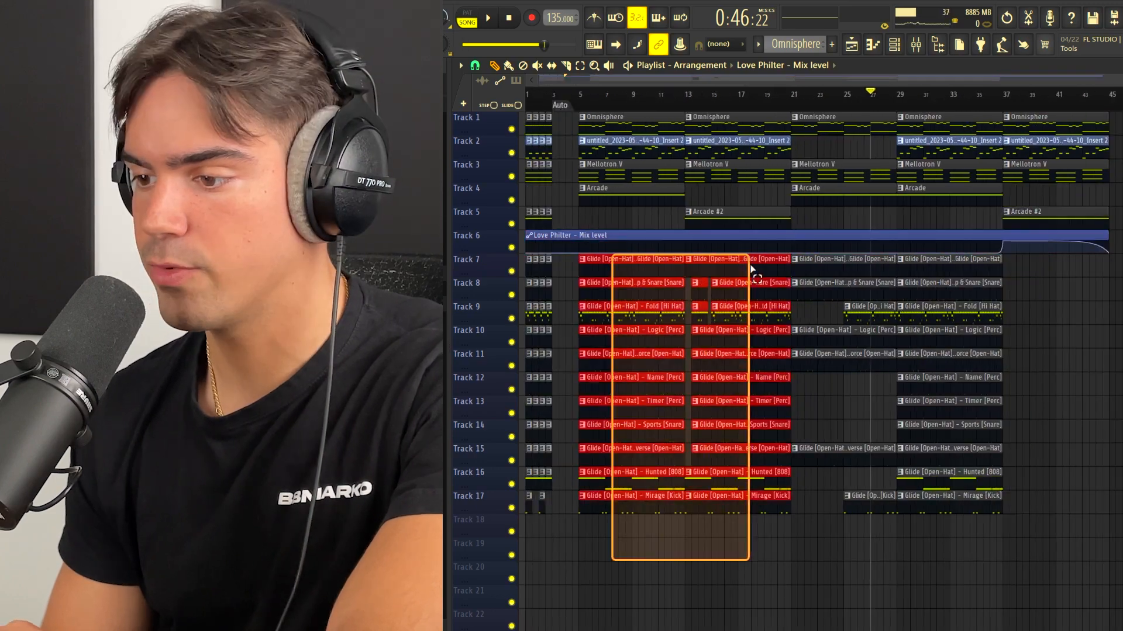
mouse_move(623, 227)
mouse_down()
mouse_move(704, 168)
mouse_move(743, 117)
mouse_up()
drag(619, 116, 1122, 122)
Step: Play through the arrangement and examine the drum breaks, risers, filter automation and transitions between sections
scroll(819, 363, down, 2)
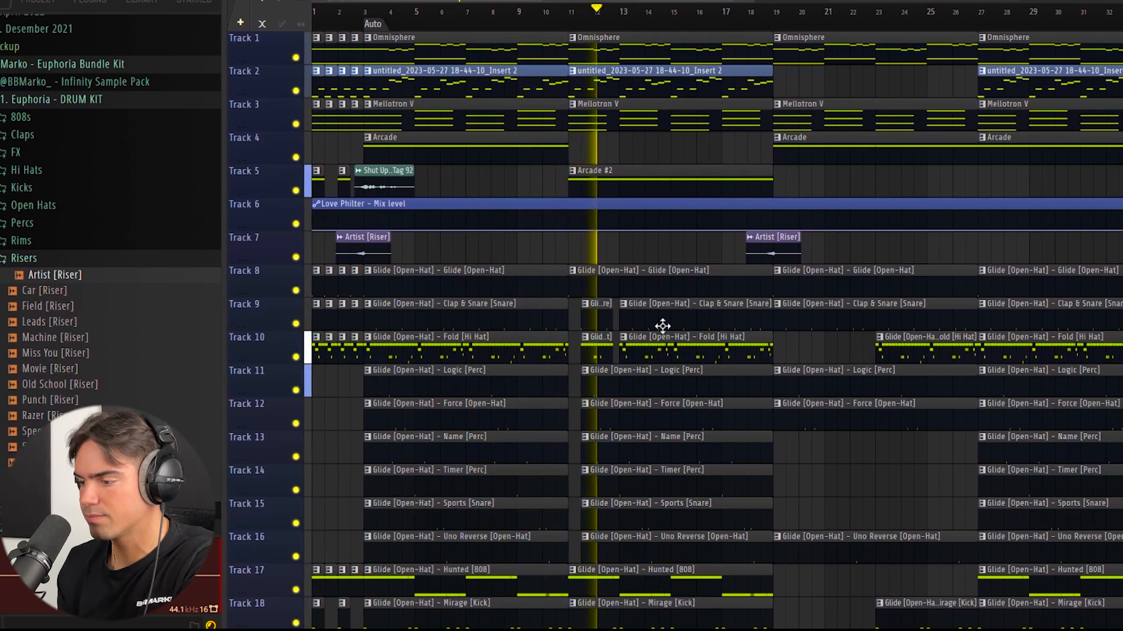
scroll(669, 321, up, 2)
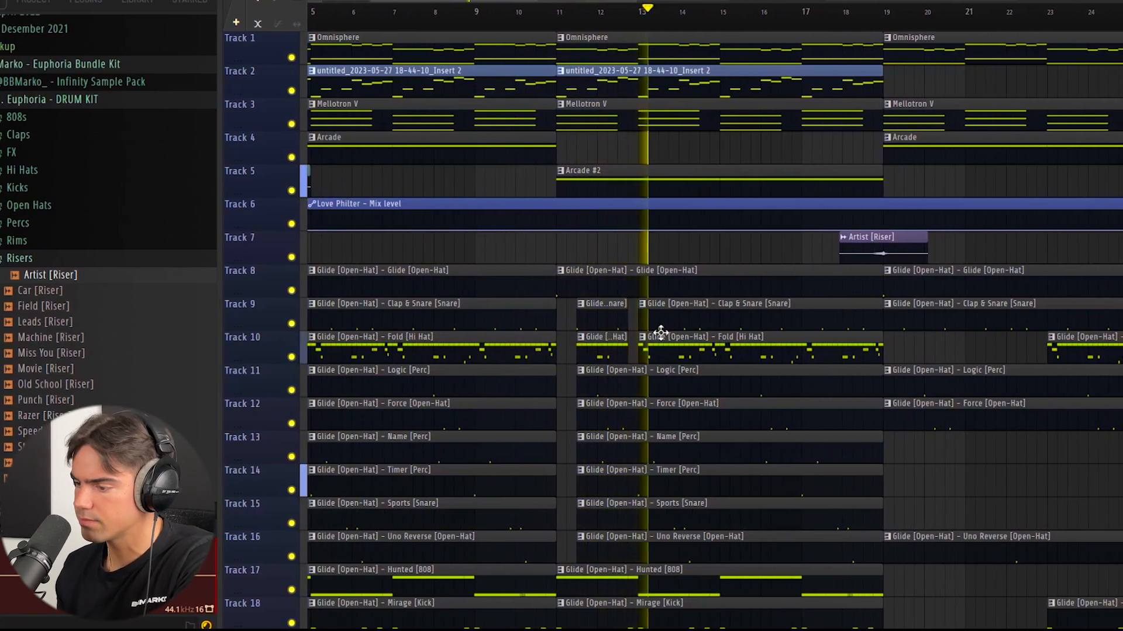
drag(572, 318, 657, 522)
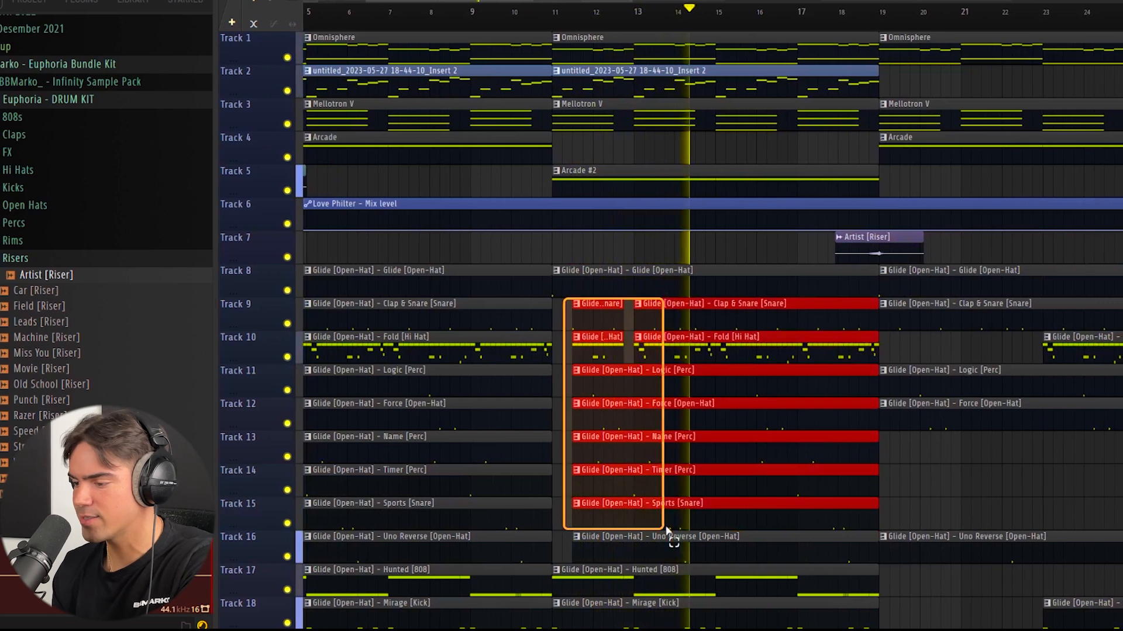
key(ctrl+d)
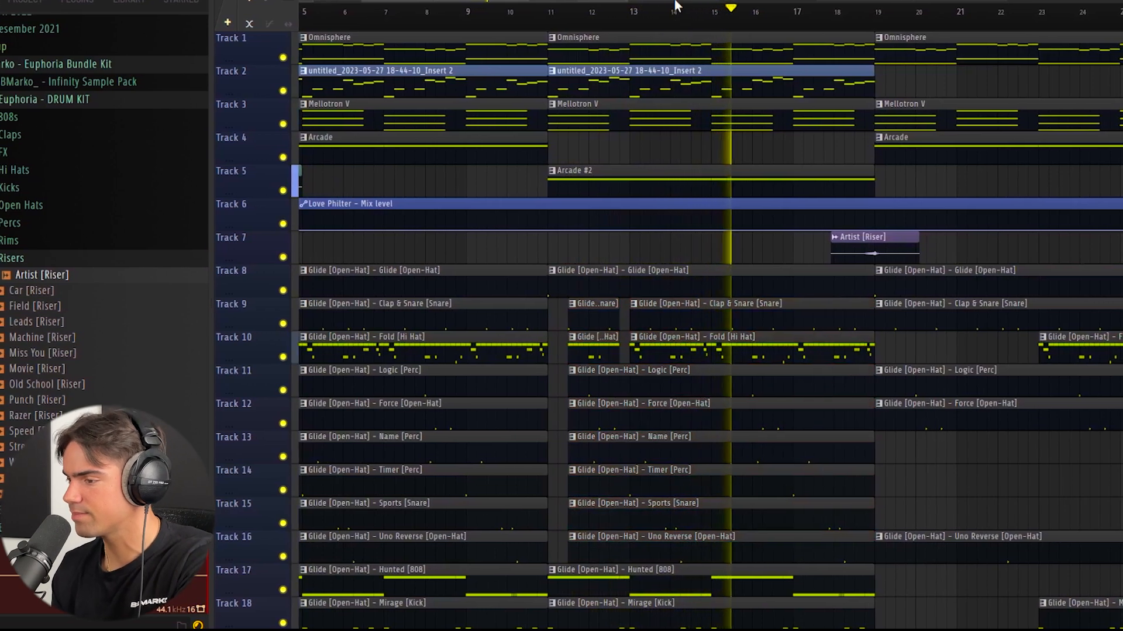
drag(663, 2, 753, 4)
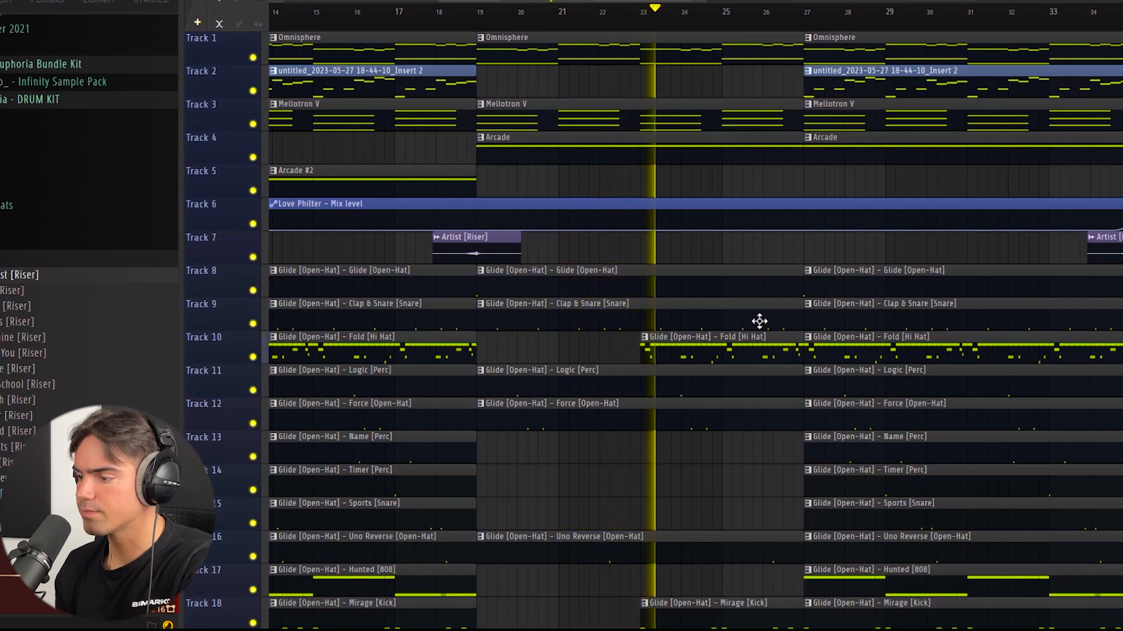
drag(607, 2, 701, 1)
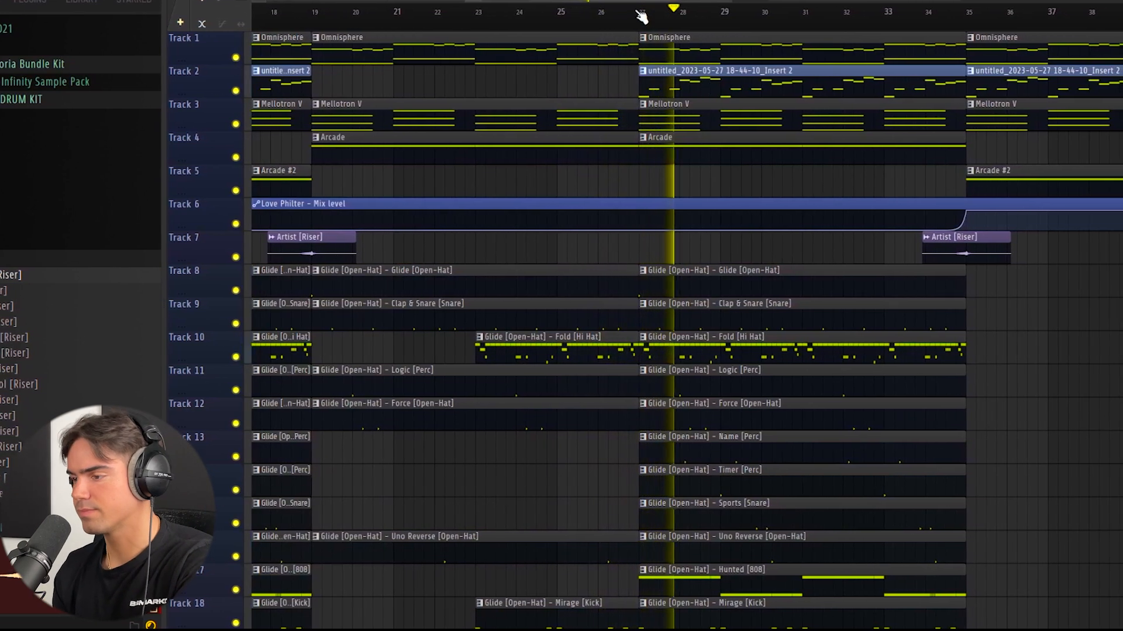
drag(635, 2, 647, 2)
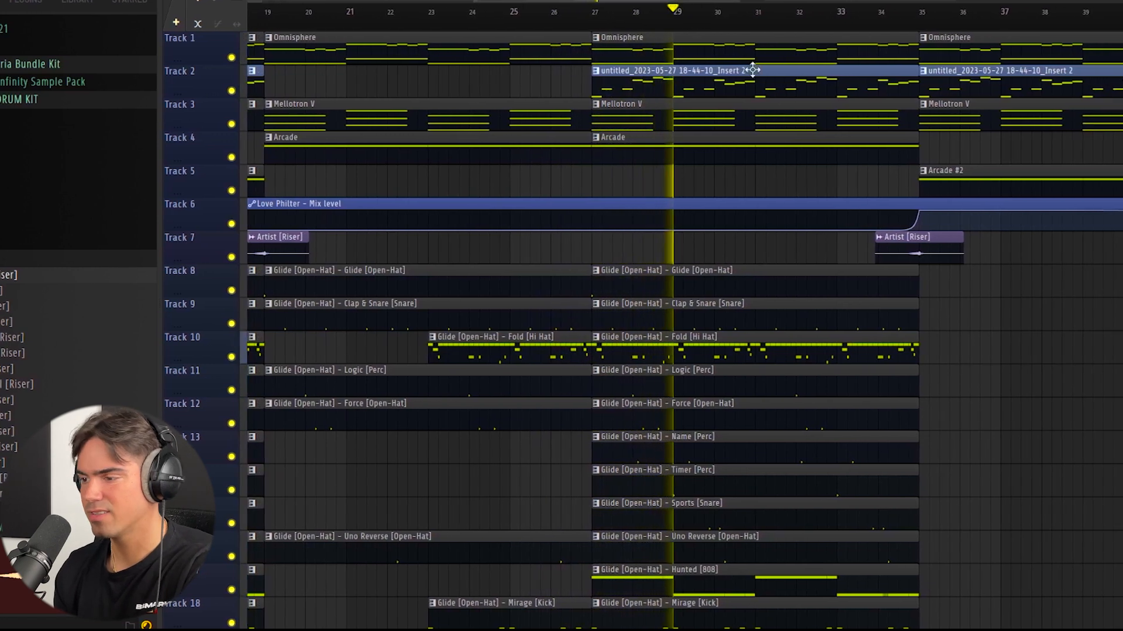
drag(649, 2, 676, 3)
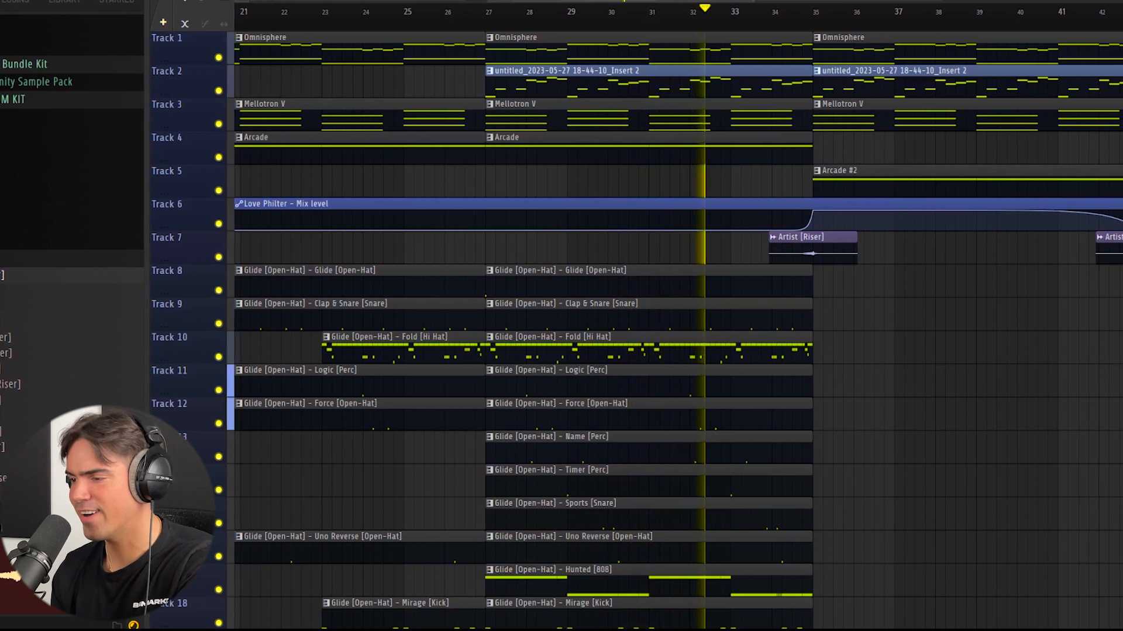
drag(671, 2, 796, 3)
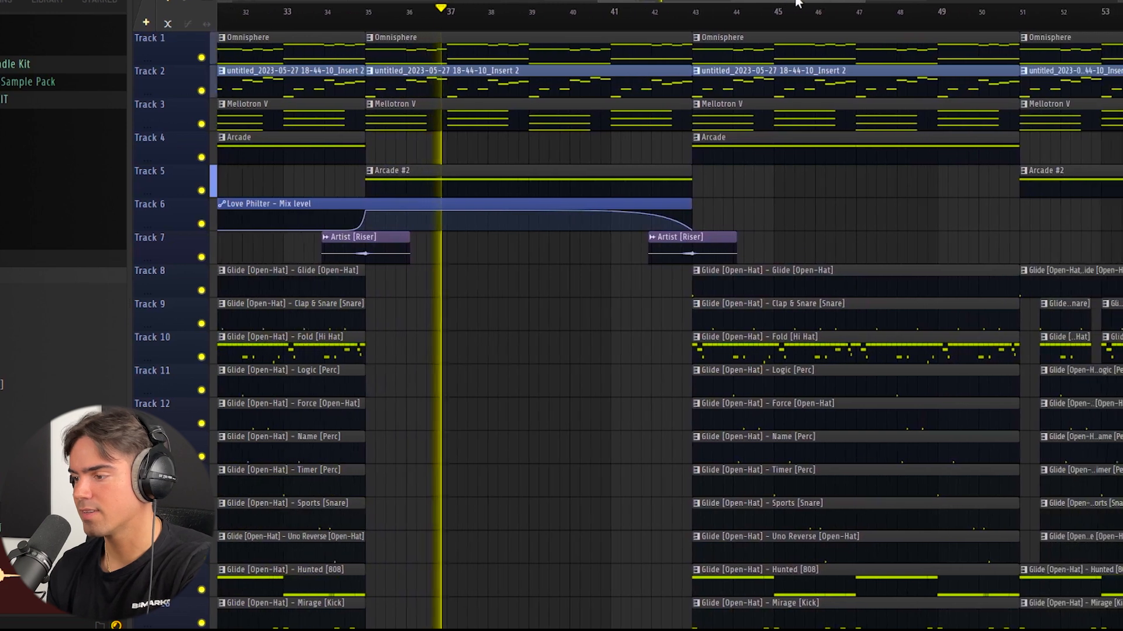